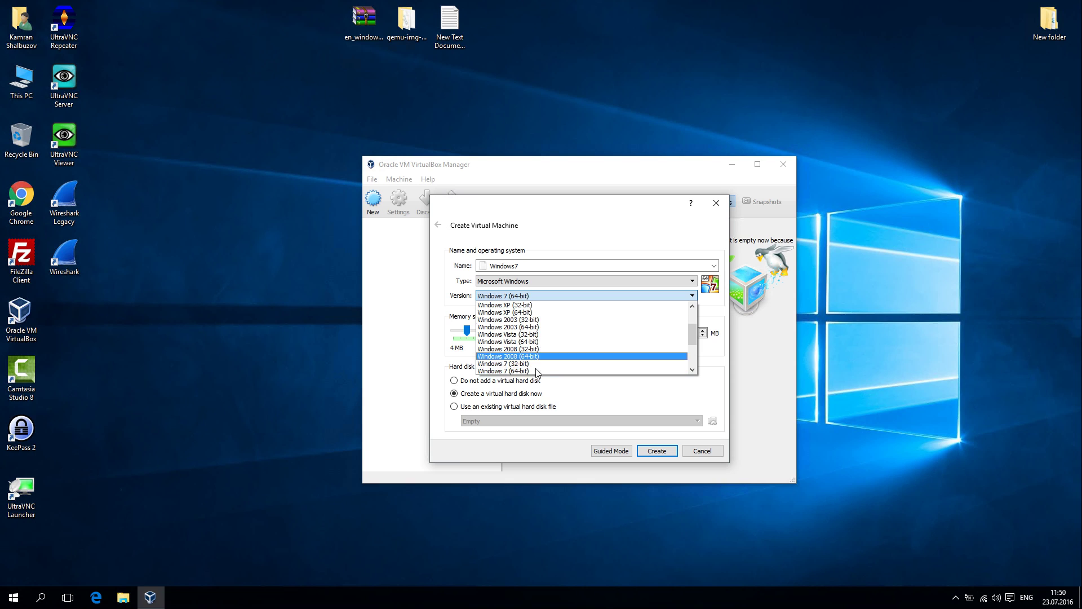
Step: Choose Windows 7 (32-bit), give the machine 2048 MB of memory, and create it with a new virtual hard disk
click(537, 364)
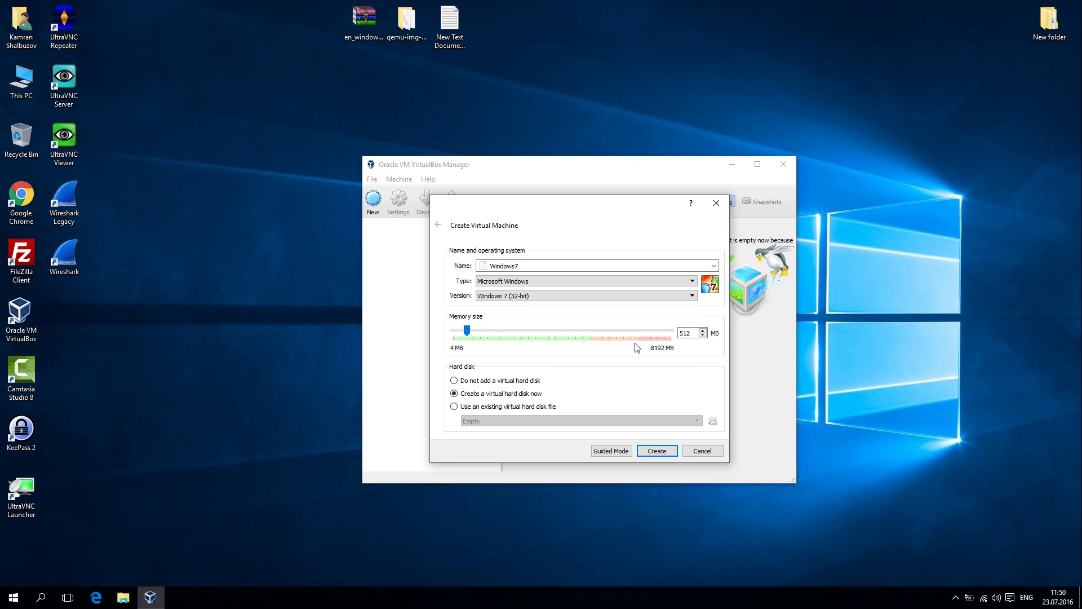
double_click(692, 333)
text(2048)
click(660, 451)
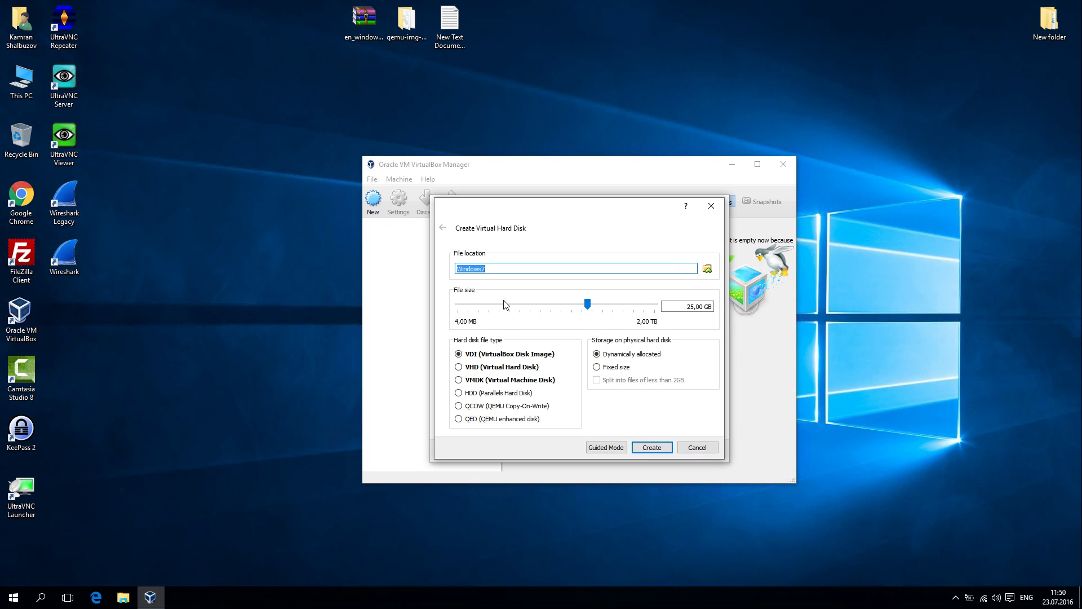
Step: Create a 15 GB dynamically allocated VDI hard disk for the Windows7 machine
click(693, 308)
drag(687, 307, 693, 307)
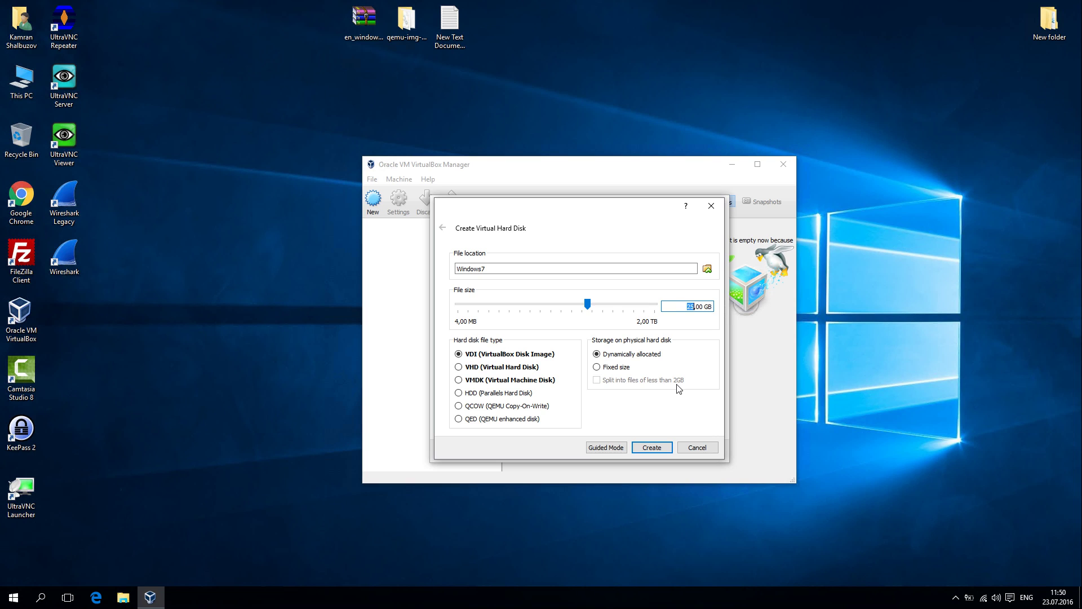
text(15)
click(459, 355)
click(654, 448)
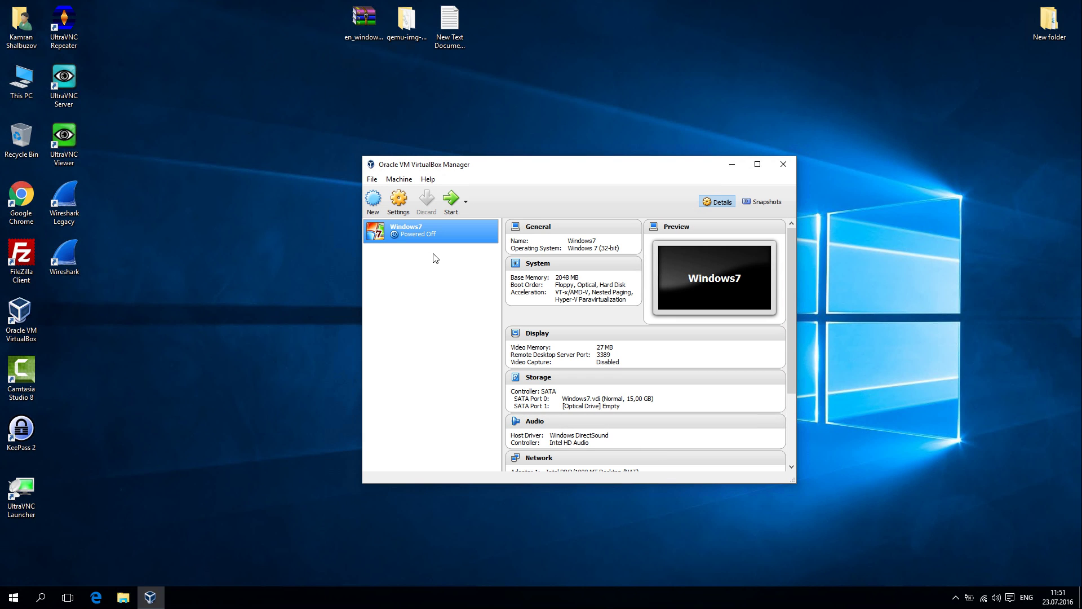
Step: Remove the SATA controller from the Windows7 machine's storage settings
click(399, 201)
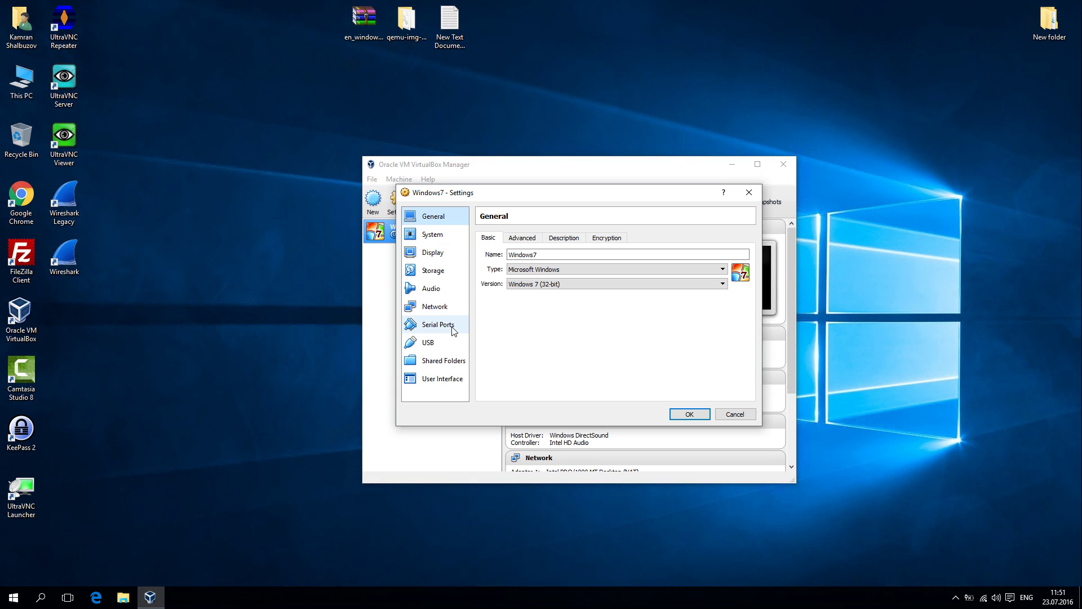
click(443, 271)
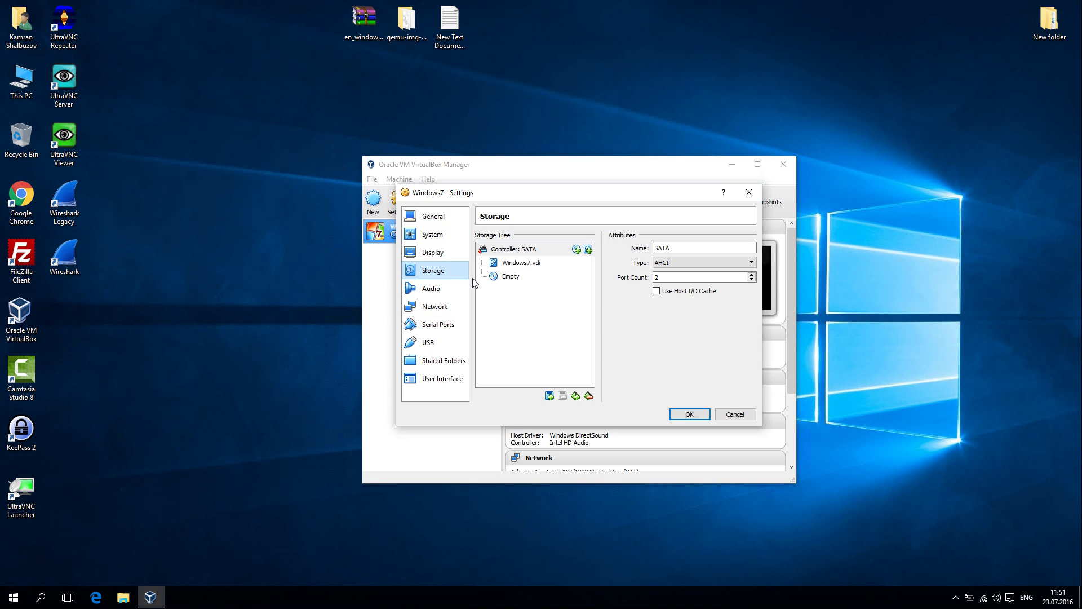
click(525, 252)
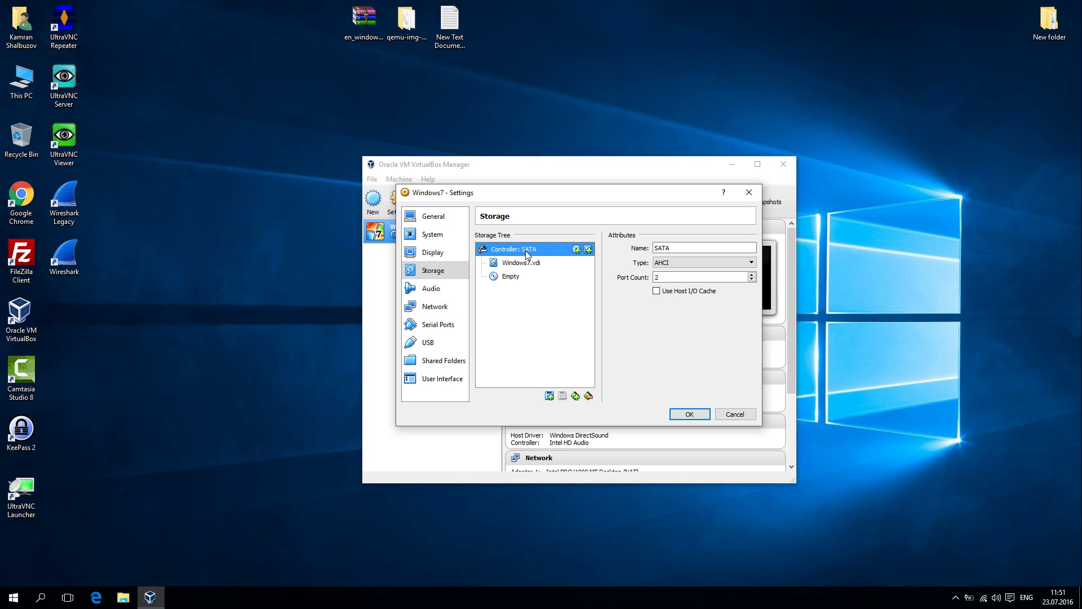
click(589, 396)
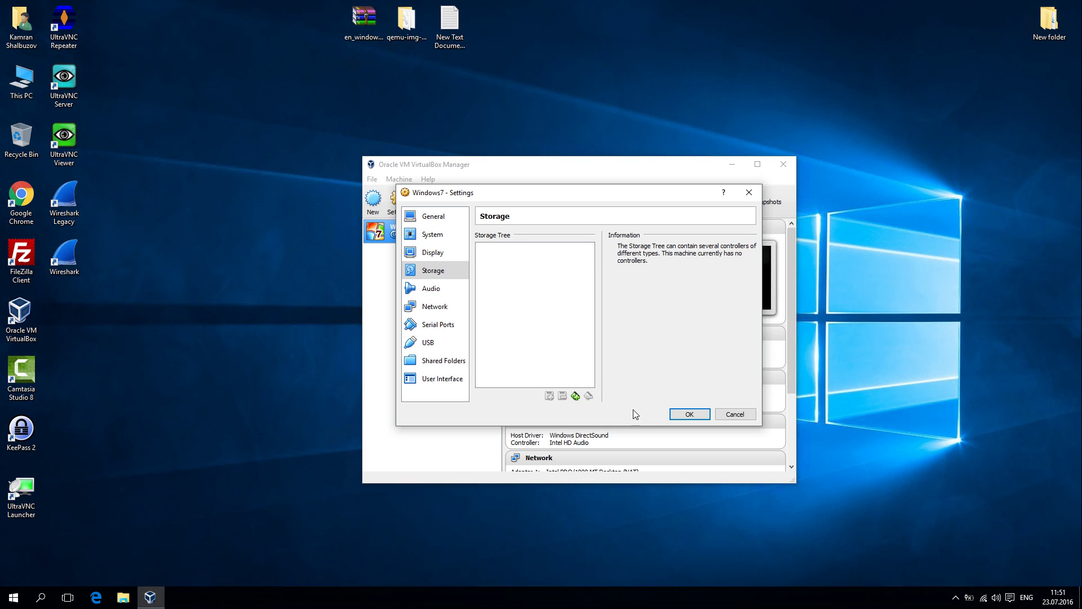
Step: Add an IDE controller with type PIIX4
click(575, 396)
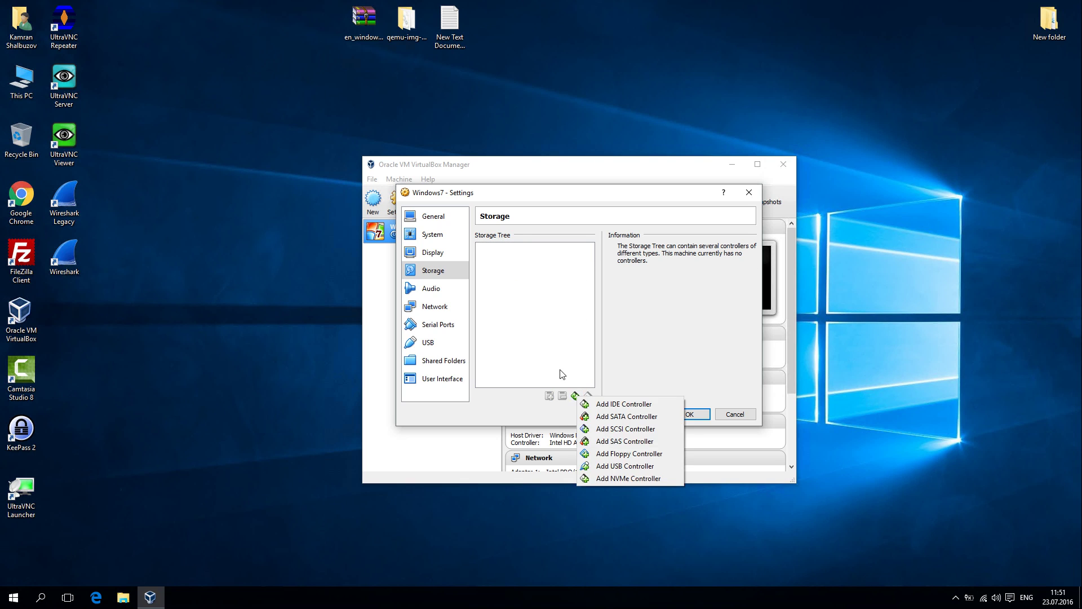
click(623, 404)
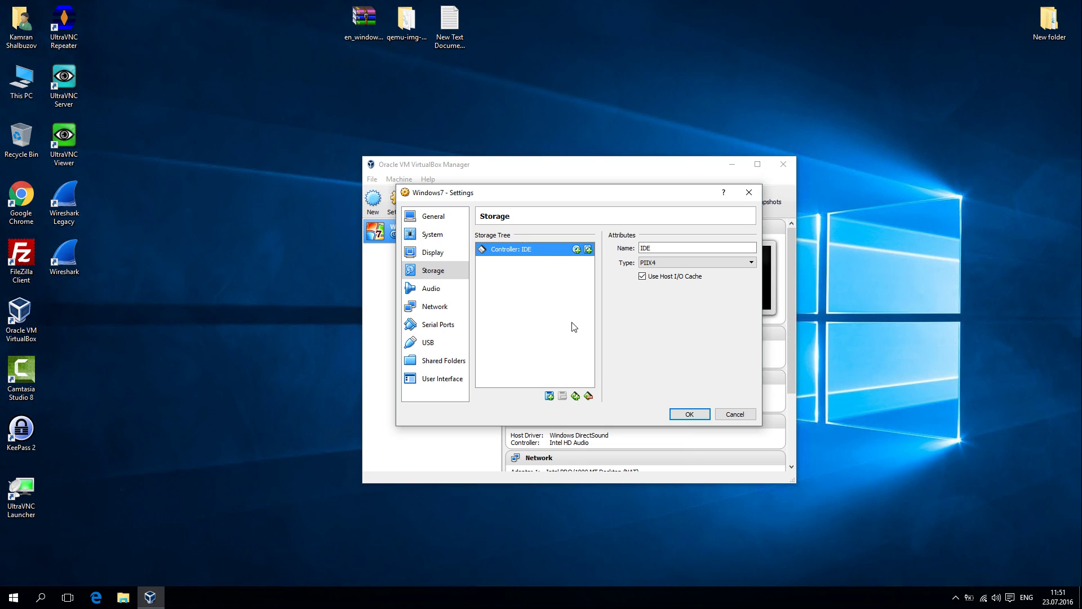
click(654, 262)
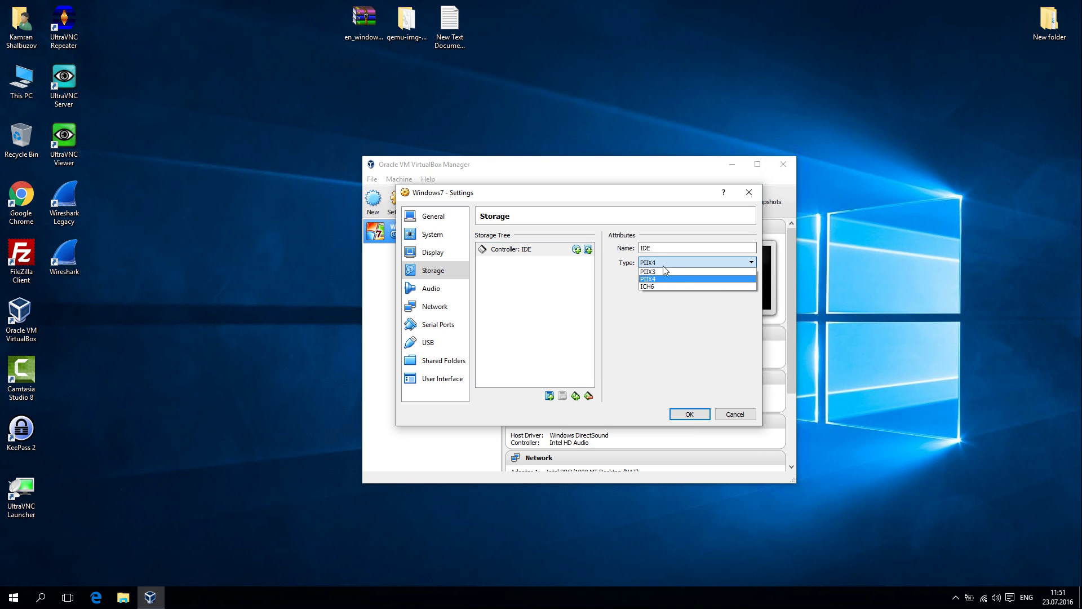
click(655, 279)
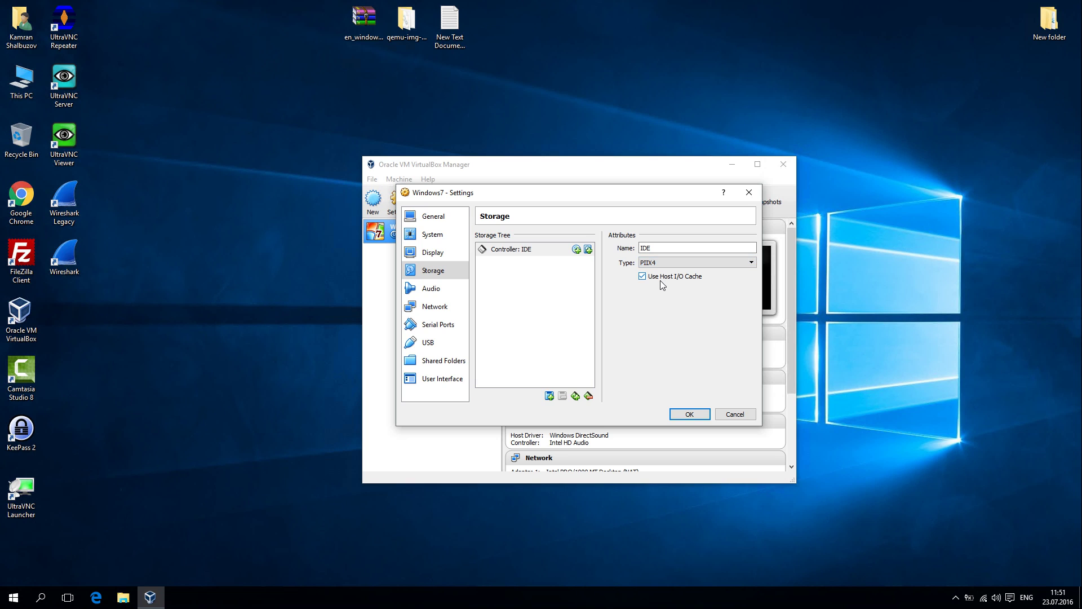
click(538, 294)
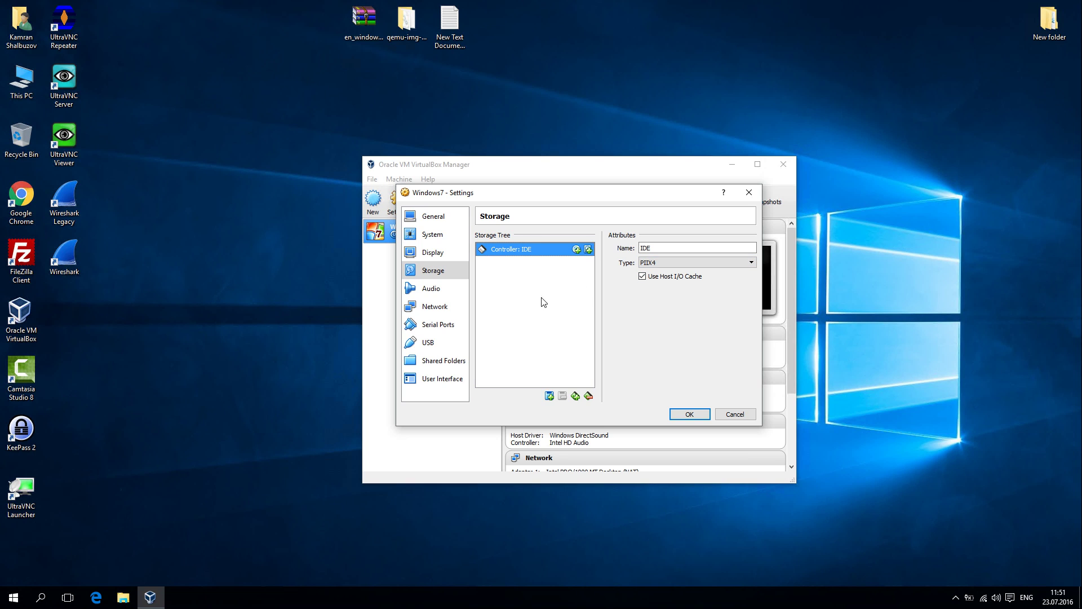
Step: Attach the existing Windows7.vdi disk to the IDE controller as a hard disk
click(576, 397)
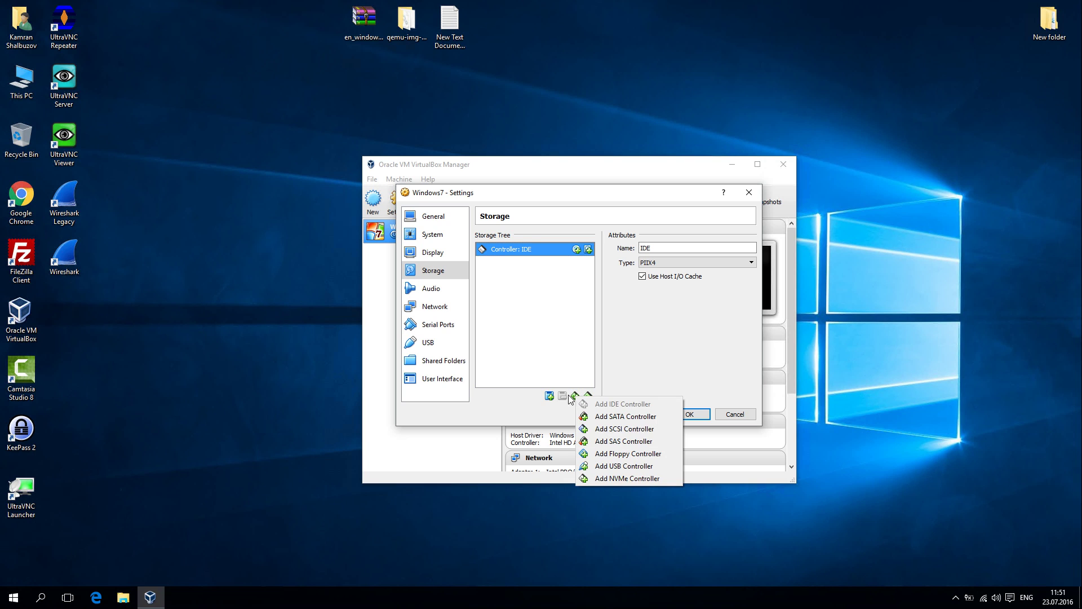
click(568, 396)
click(549, 395)
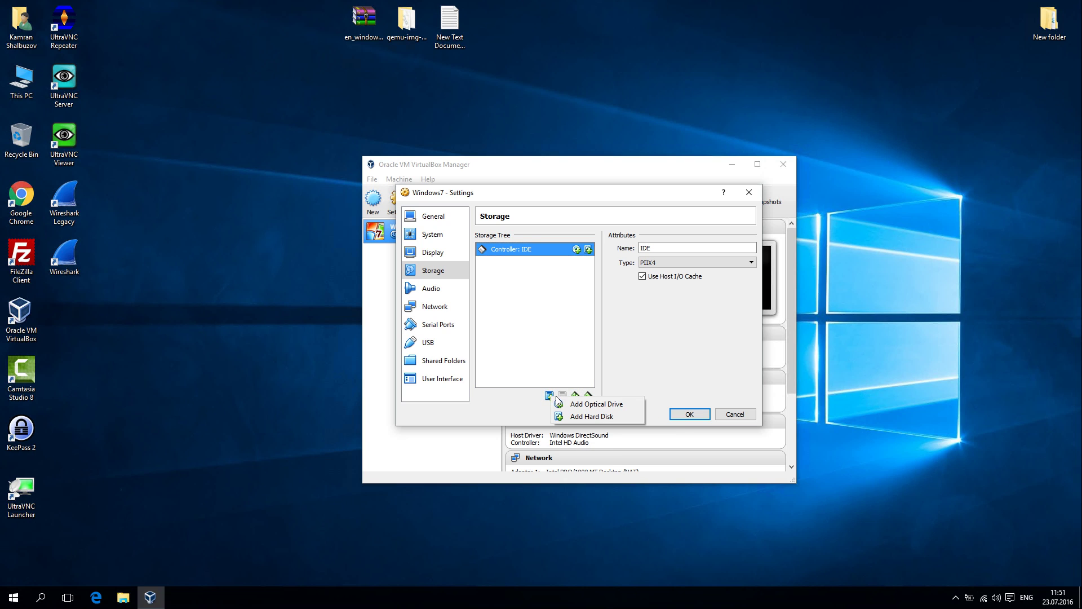
click(585, 418)
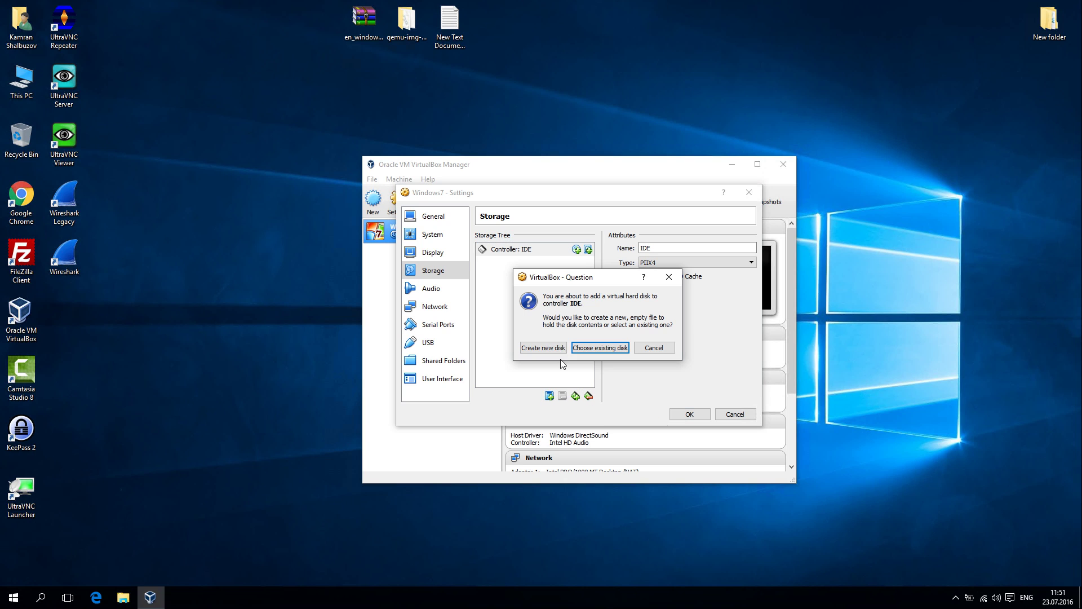
click(598, 348)
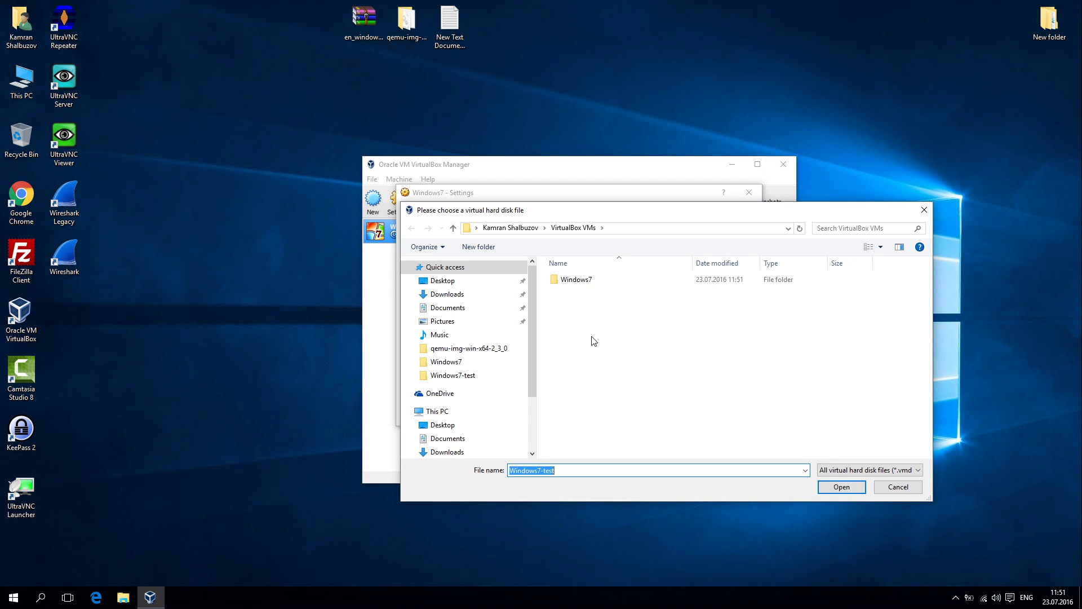
double_click(575, 280)
click(575, 282)
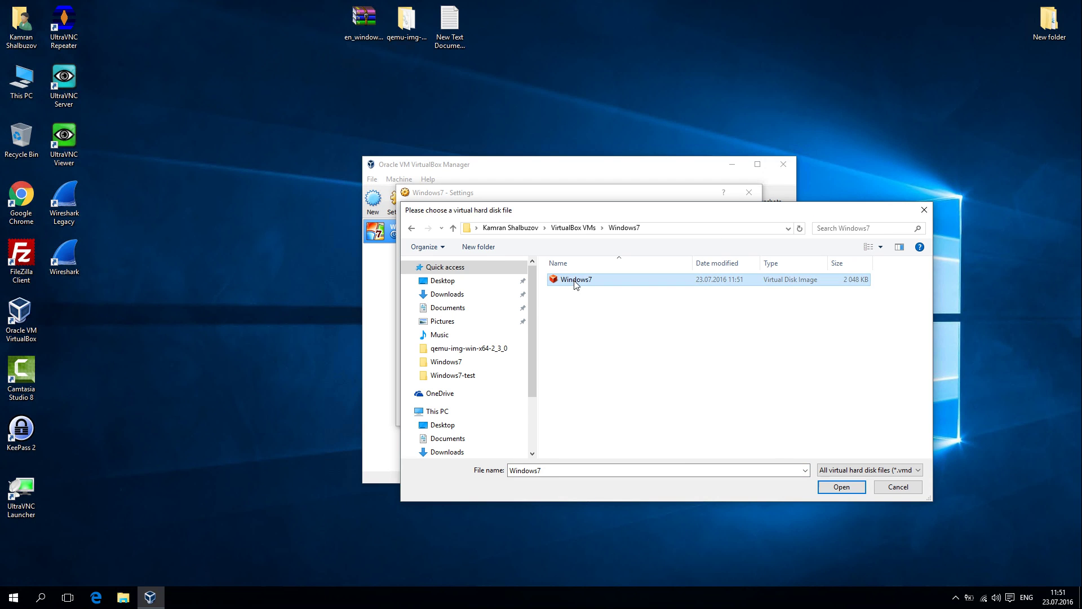
double_click(575, 280)
click(529, 264)
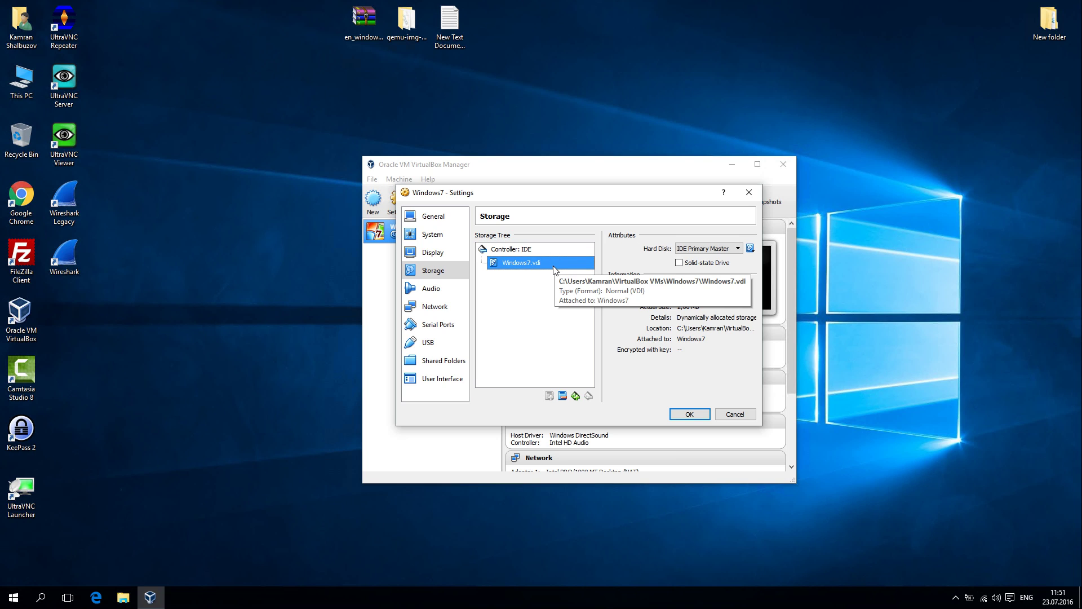
Step: Add an optical drive with en_windows_7_enterprise_with_sp1_x86_dvd_620186.iso and save the settings
click(516, 249)
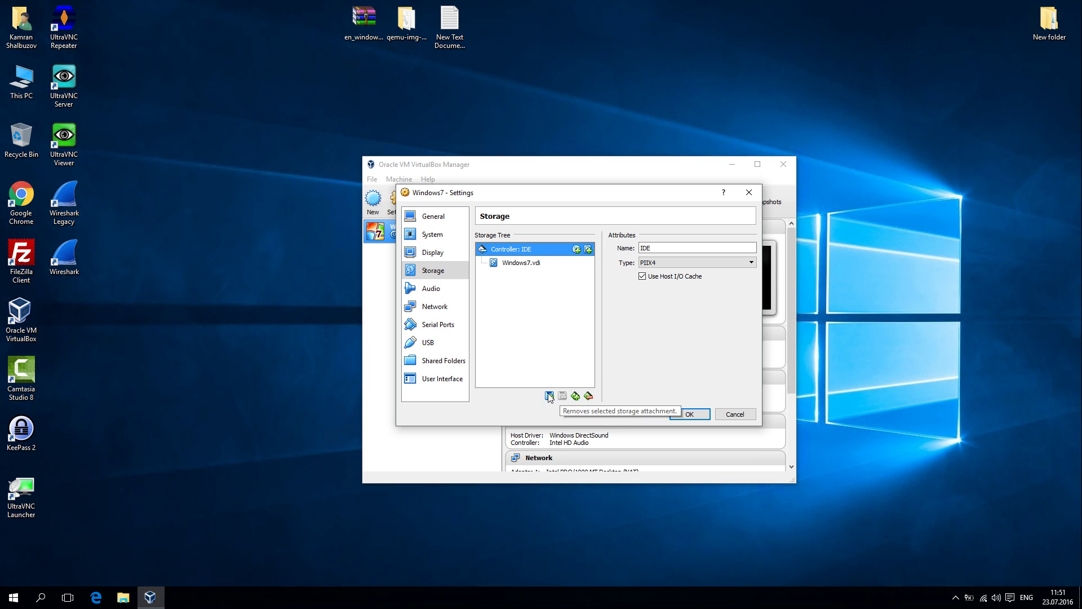
click(576, 397)
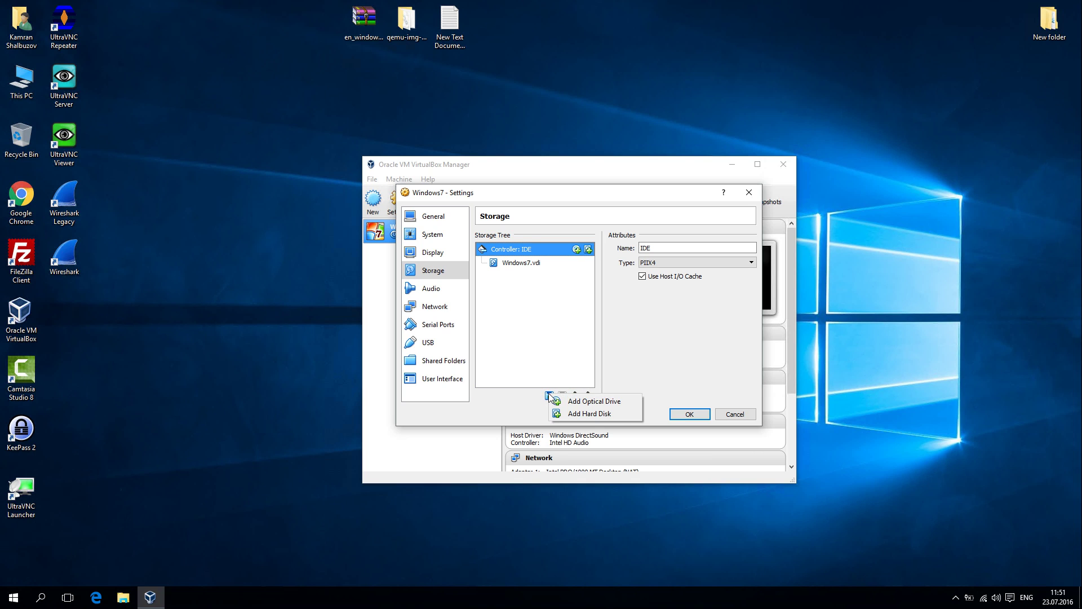
click(596, 402)
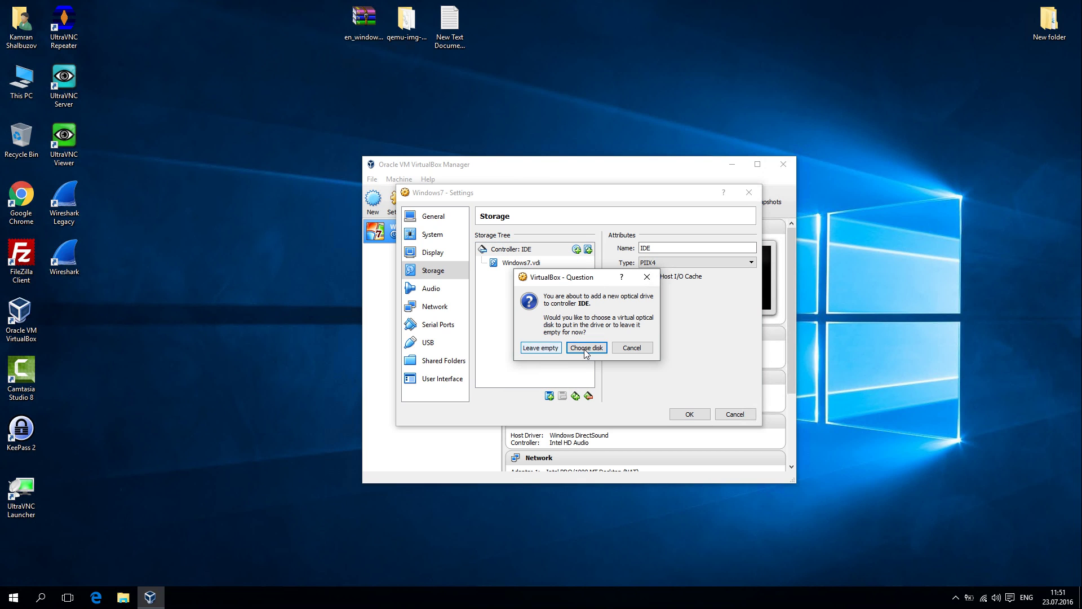
click(572, 349)
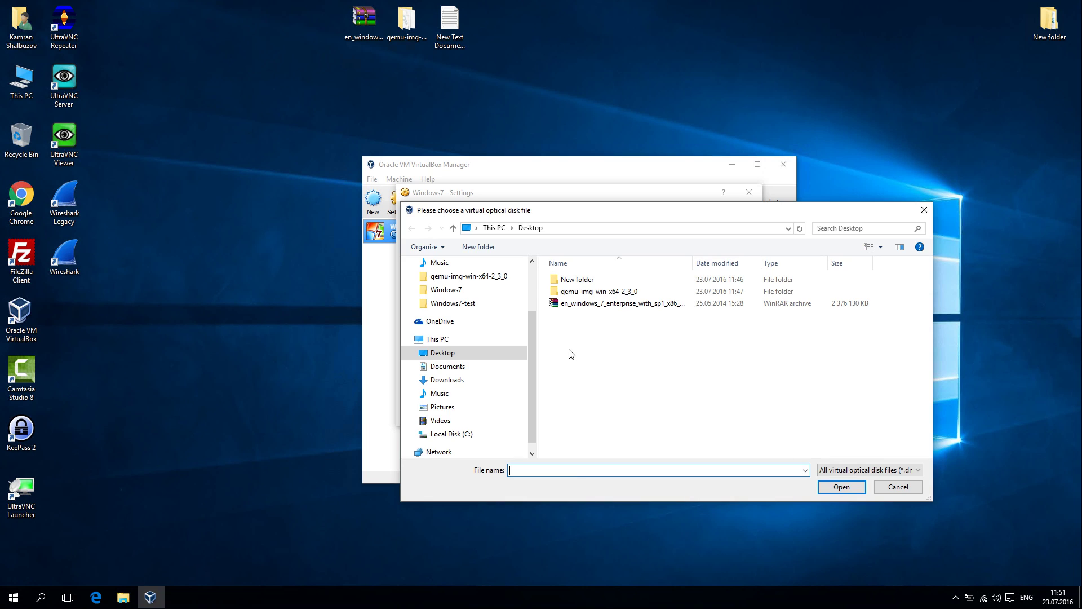
click(595, 306)
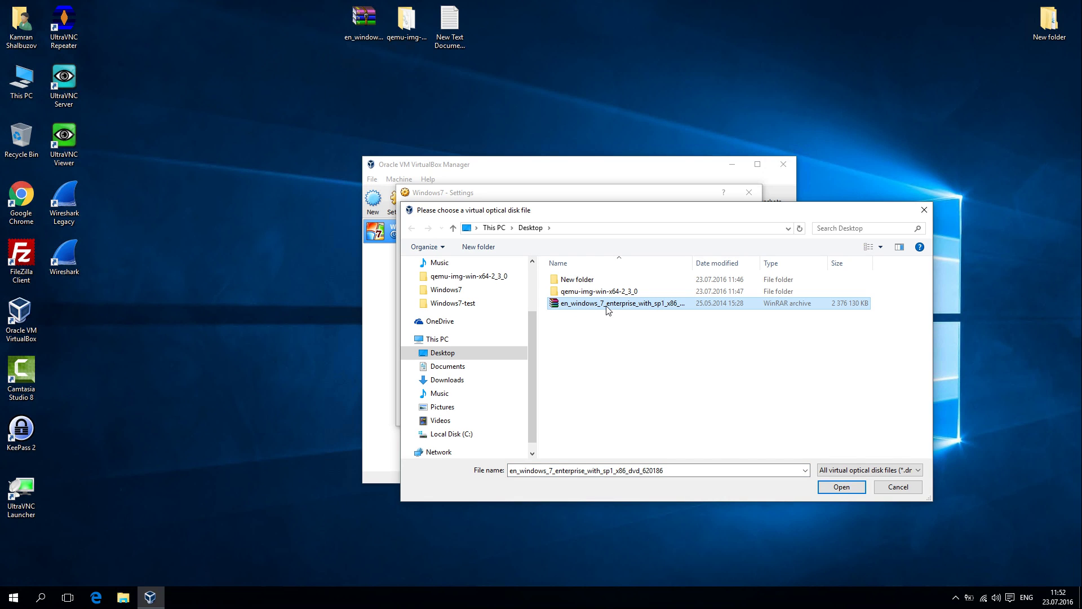
double_click(599, 308)
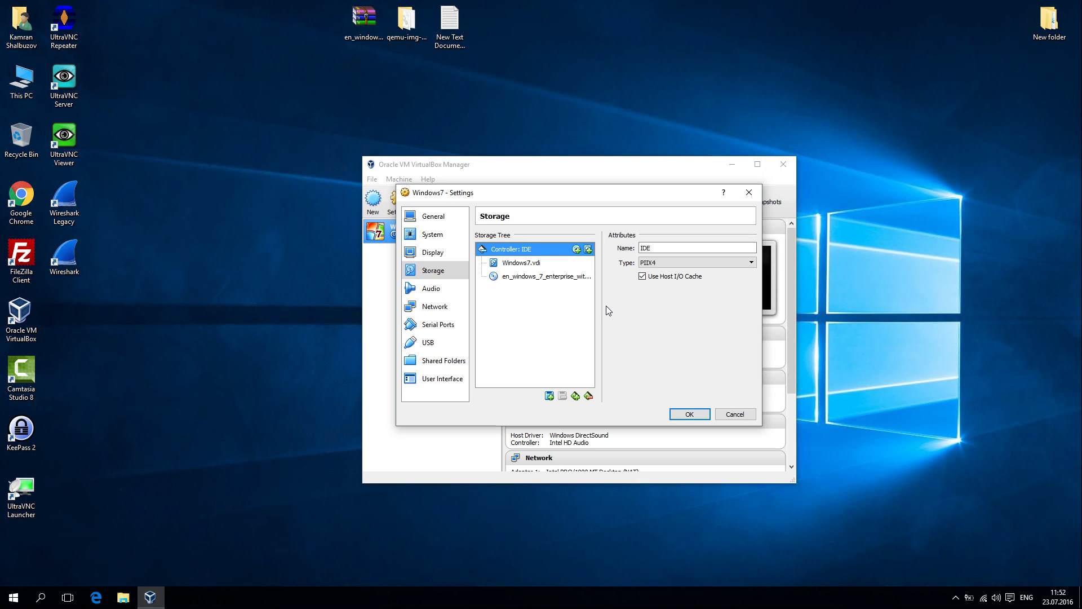
click(689, 415)
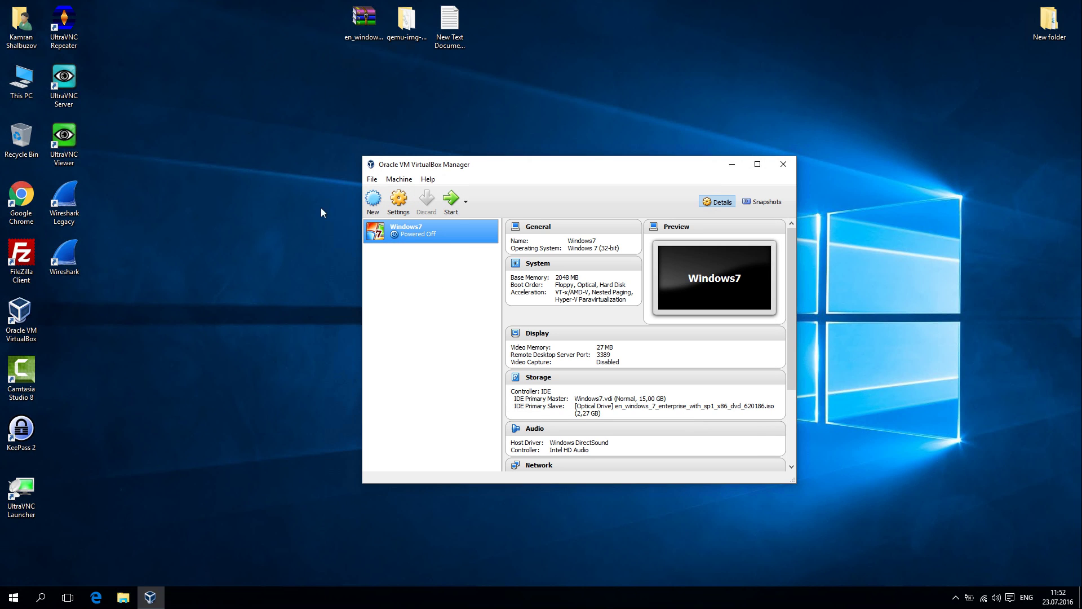
Step: Start the Windows7 VM, center its window, and dismiss the keyboard auto-capture notice
click(453, 210)
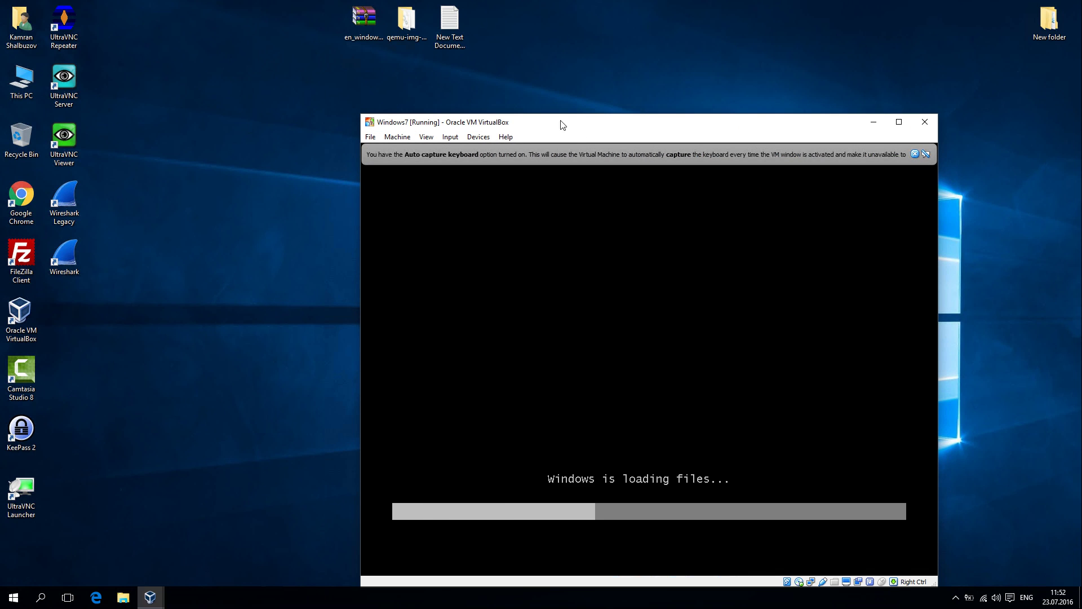
drag(562, 124, 484, 104)
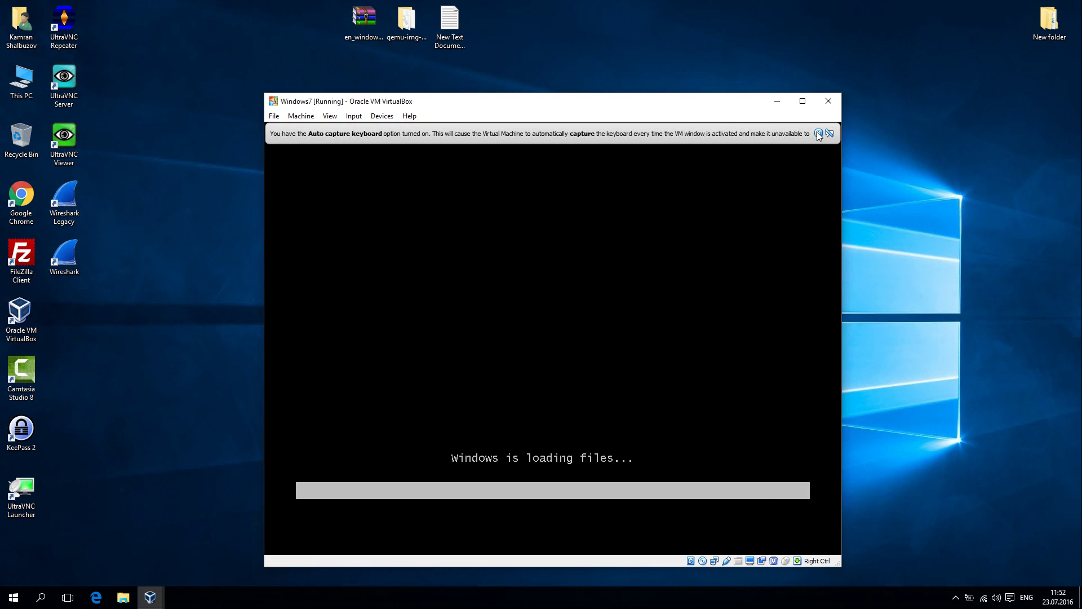
click(818, 134)
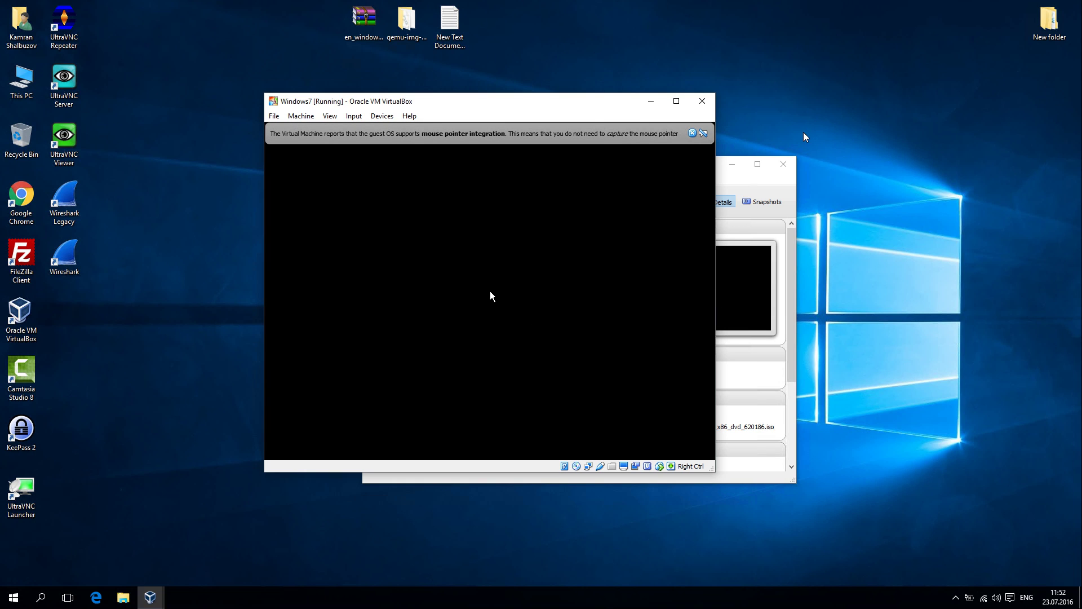
Step: Keep default language settings, choose Install now, and accept the Windows 7 license terms
click(692, 134)
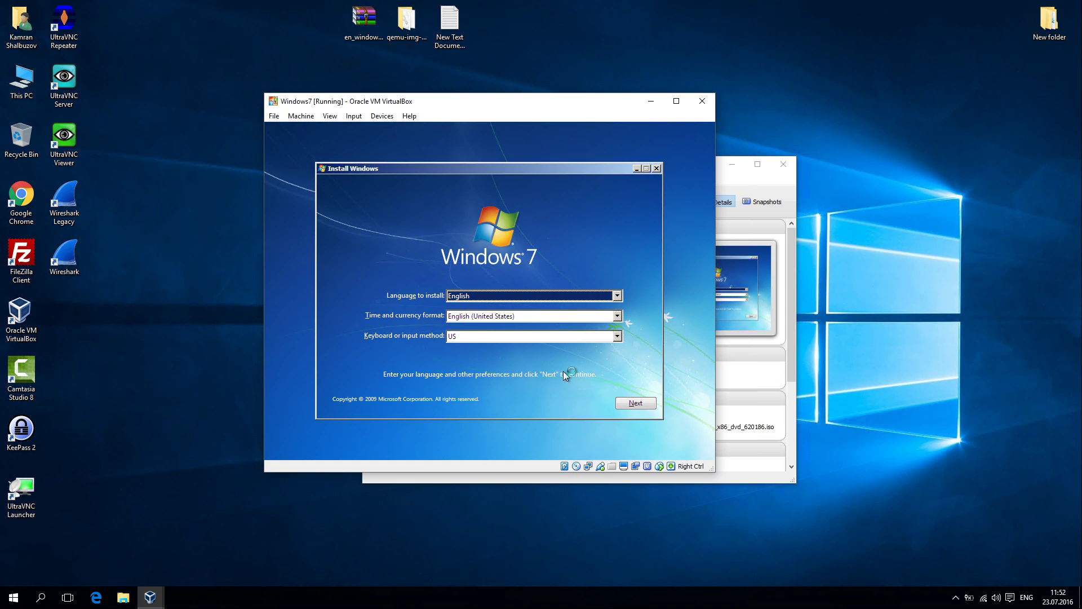
click(644, 405)
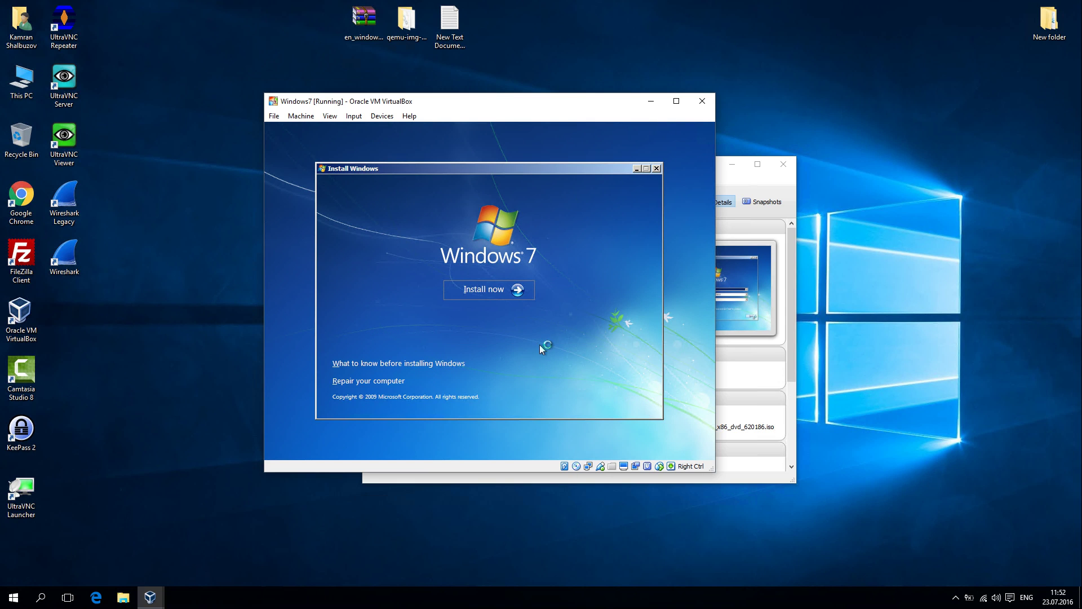
click(503, 293)
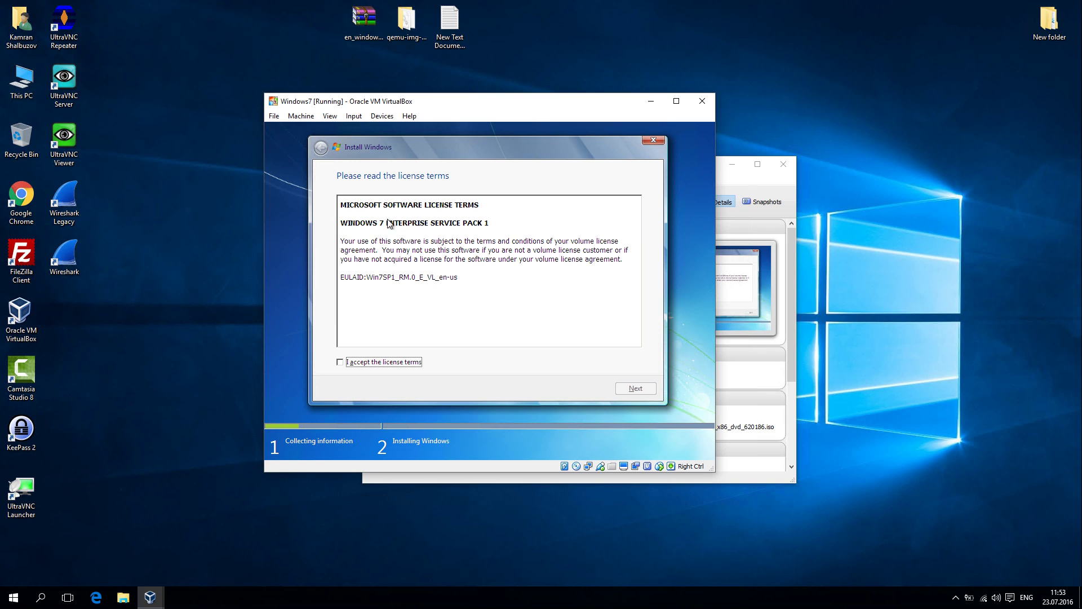
click(367, 363)
click(636, 389)
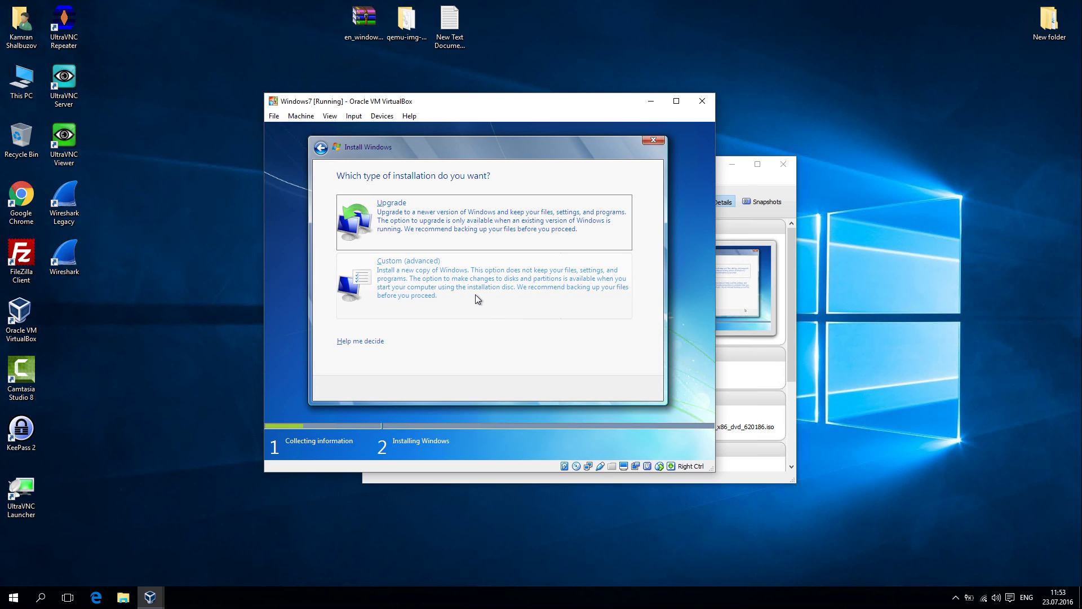
Step: Choose Custom (advanced) install onto Disk 0's 15.0 GB unallocated space
click(475, 295)
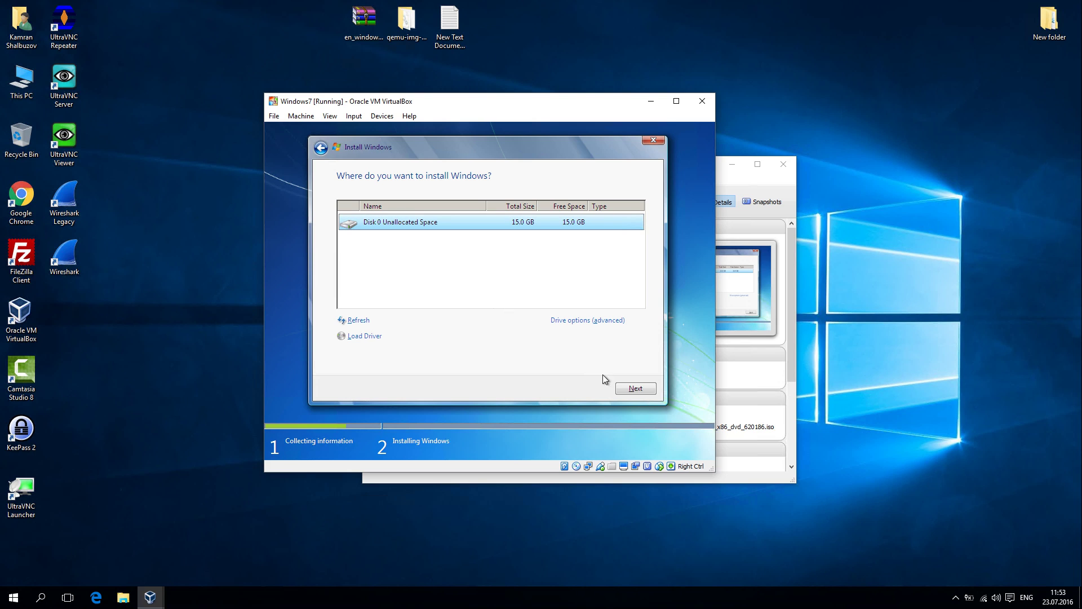
click(635, 388)
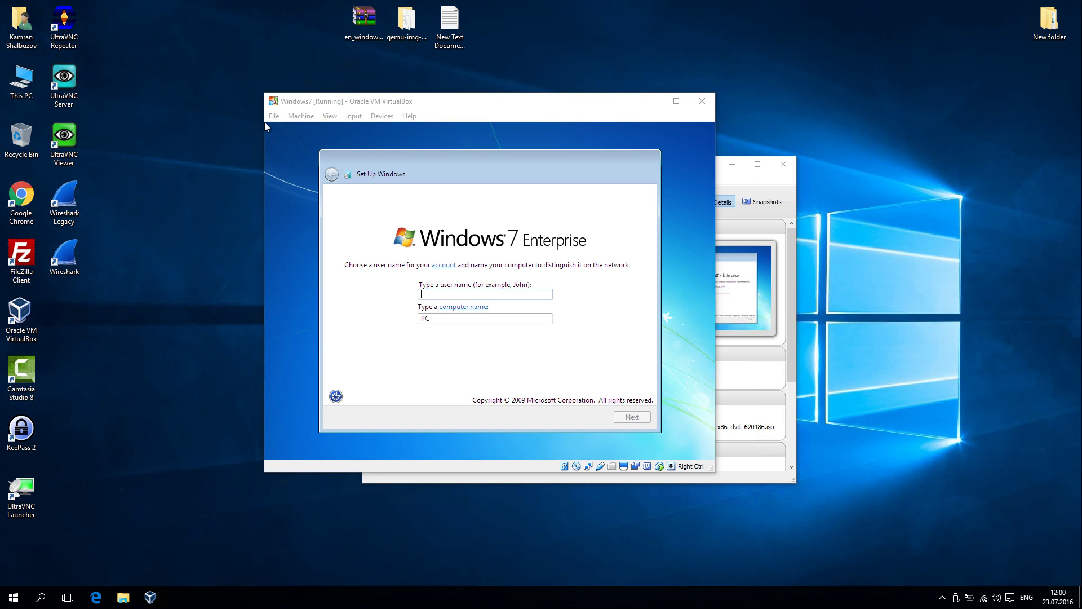
Step: Enter user name 'User', skip the password and update pages, and choose Home network
click(463, 341)
text(User)
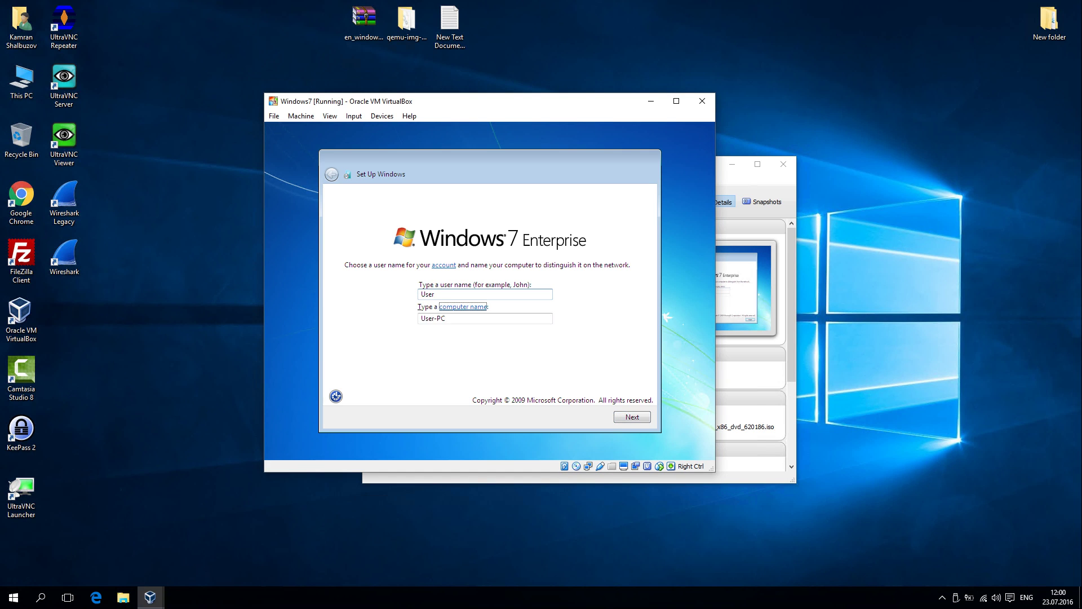
key(Tab)
text(L)
key(Return)
key(Return)
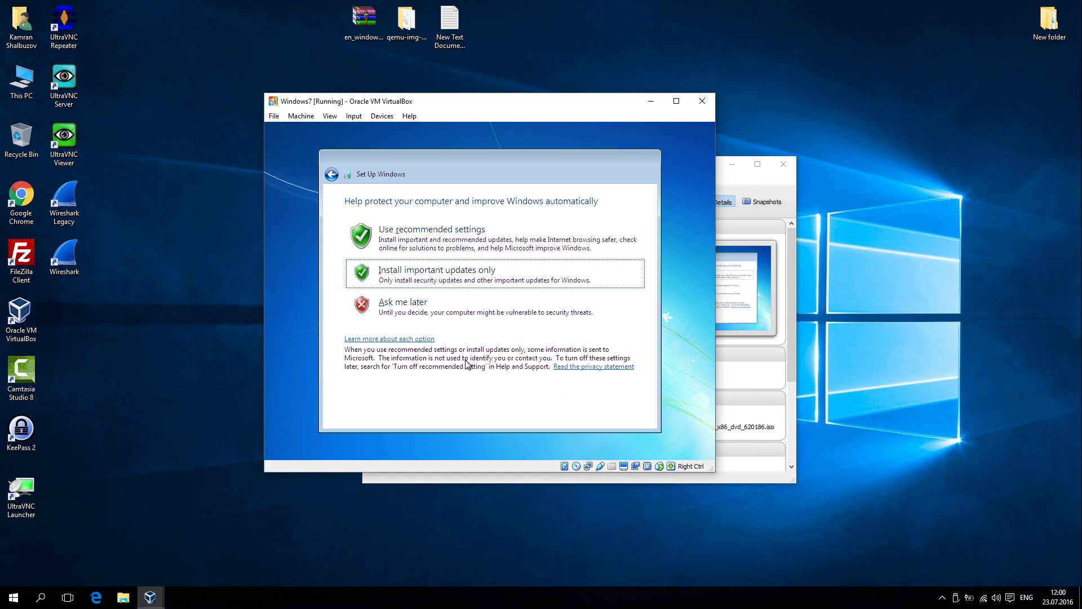
key(Return)
key(Return)
click(443, 265)
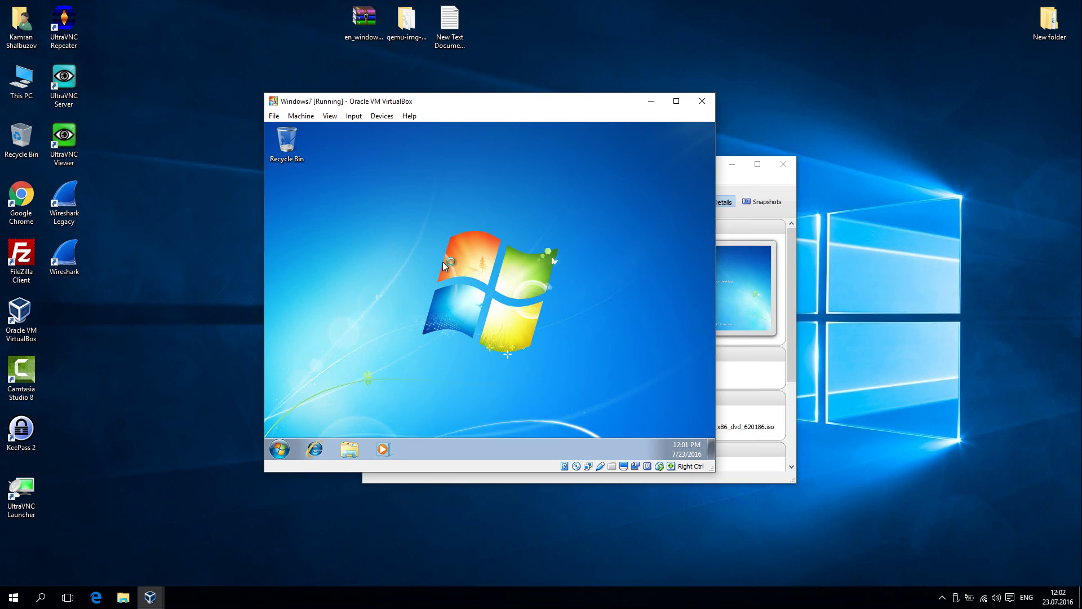
Step: Shut down the Windows 7 guest from its Start menu and close the VirtualBox Manager
key(alt+f)
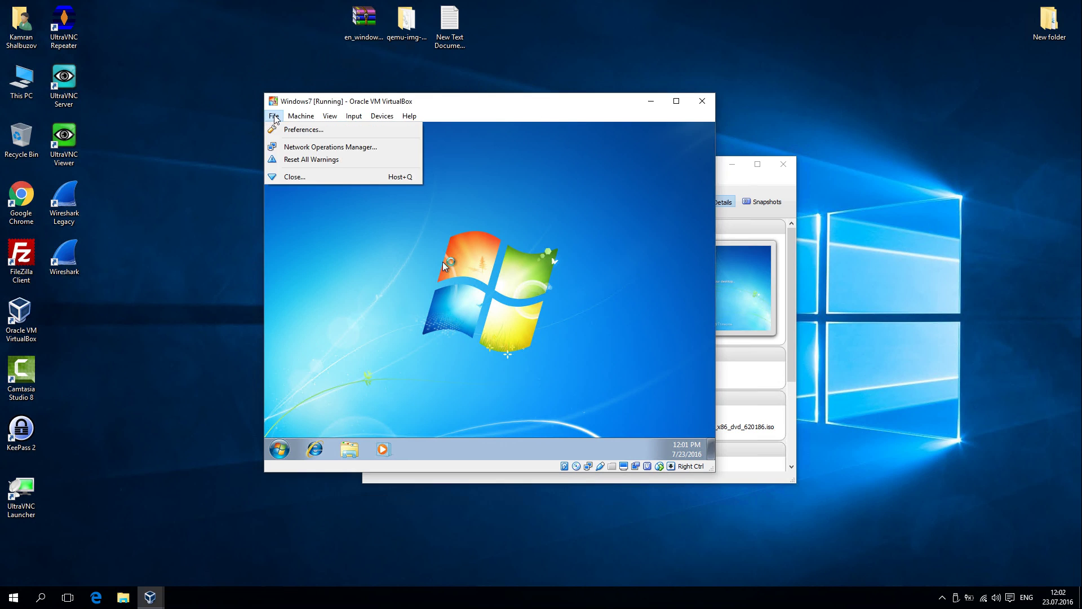
key(Right)
click(278, 450)
click(435, 419)
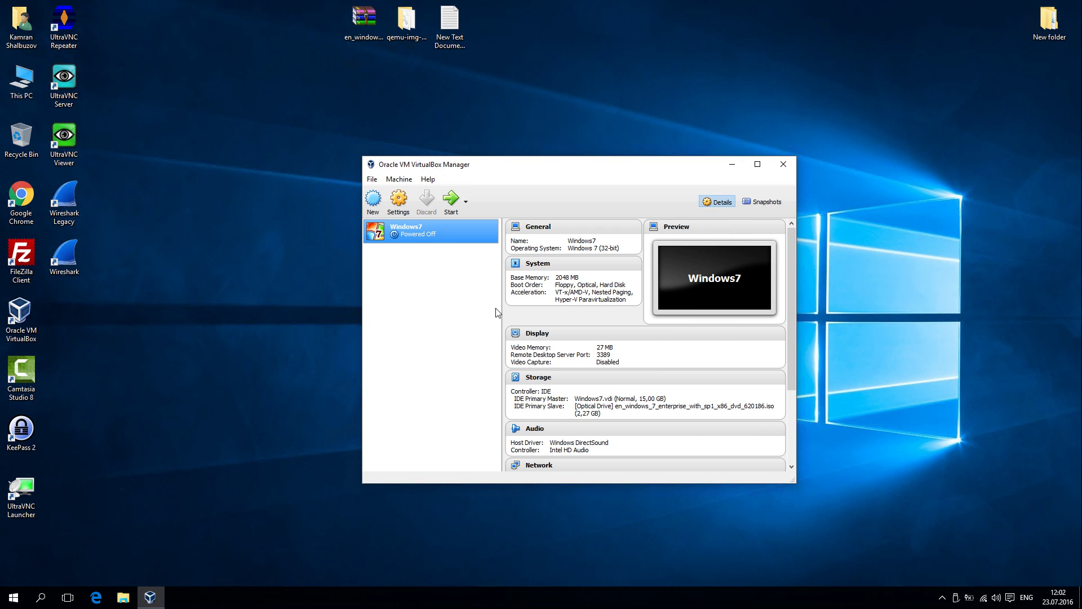
click(784, 166)
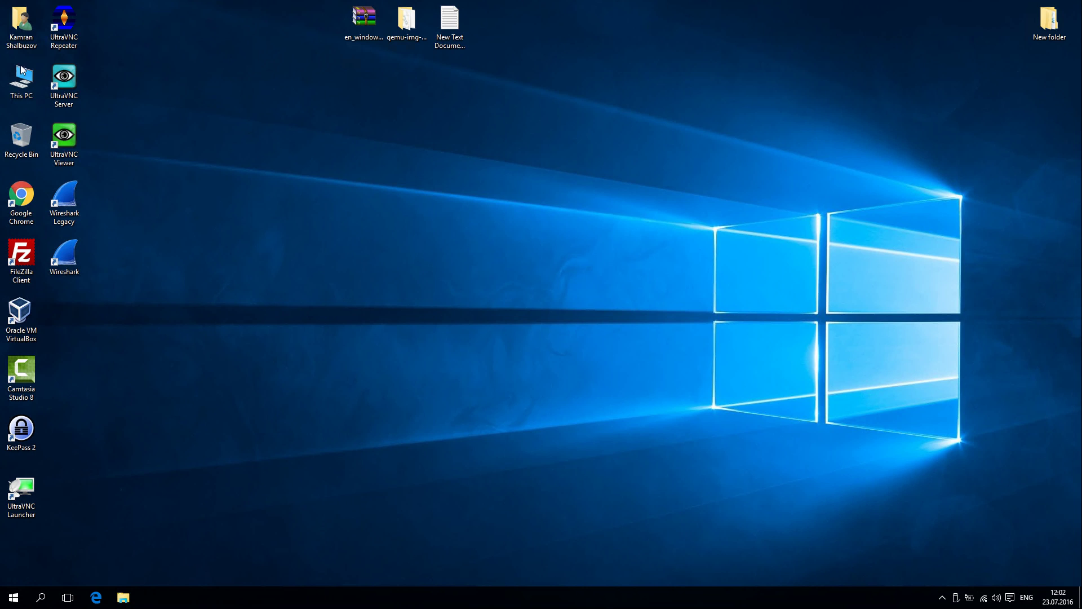
Step: Cut Windows7.vdi from the VirtualBox VMs\Windows7 folder
double_click(21, 23)
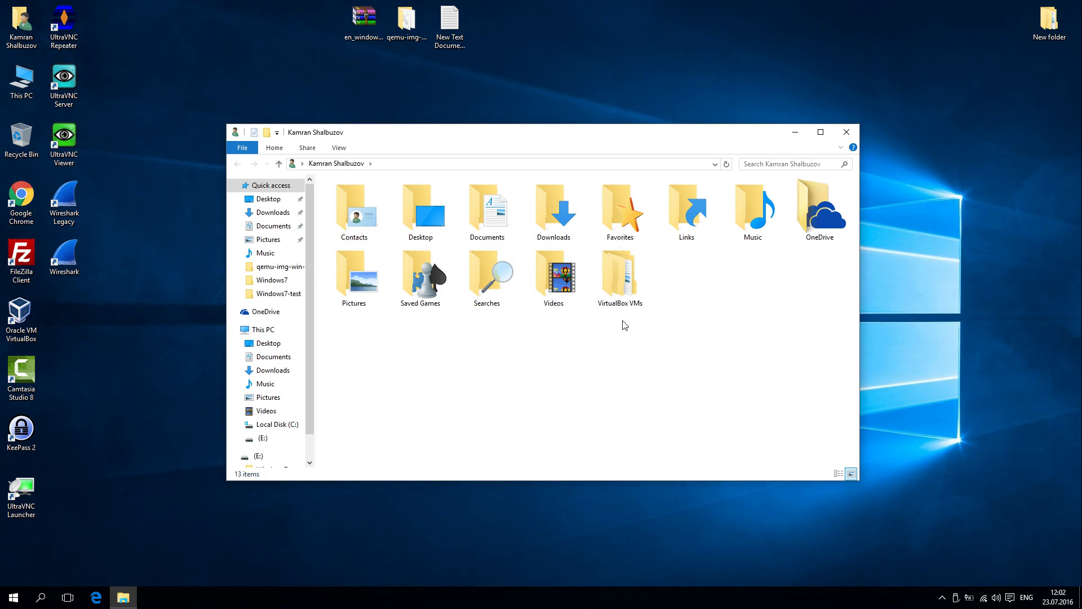
double_click(630, 288)
click(370, 234)
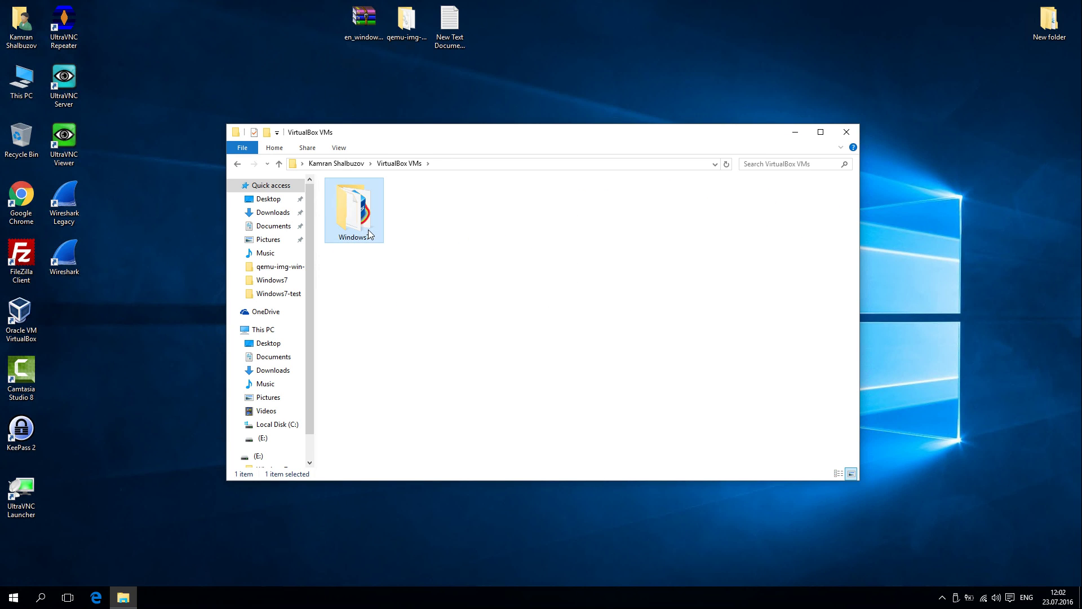
double_click(370, 234)
click(361, 235)
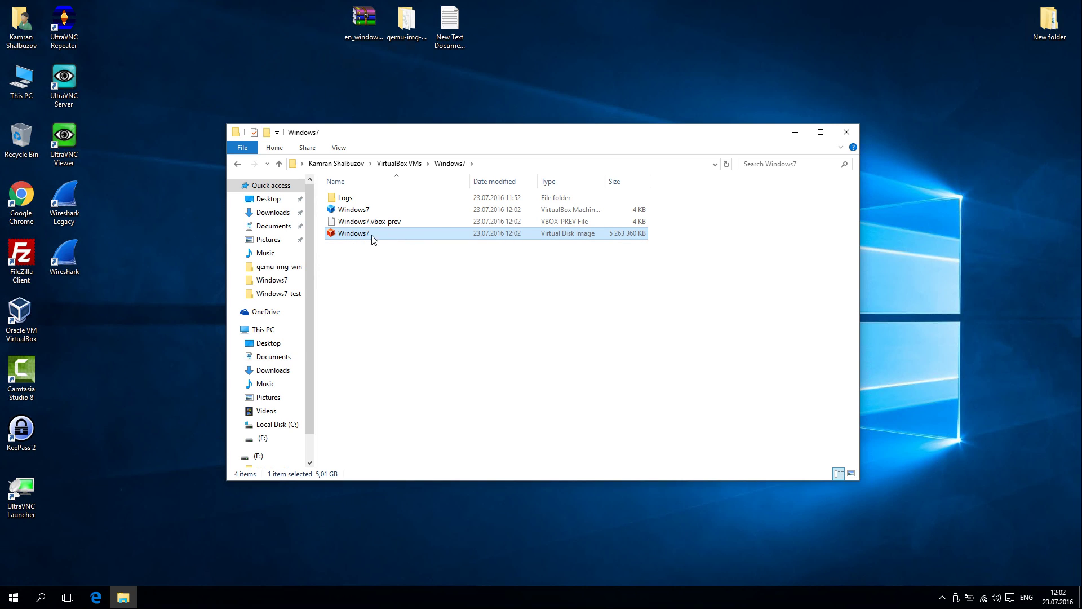
right_click(347, 233)
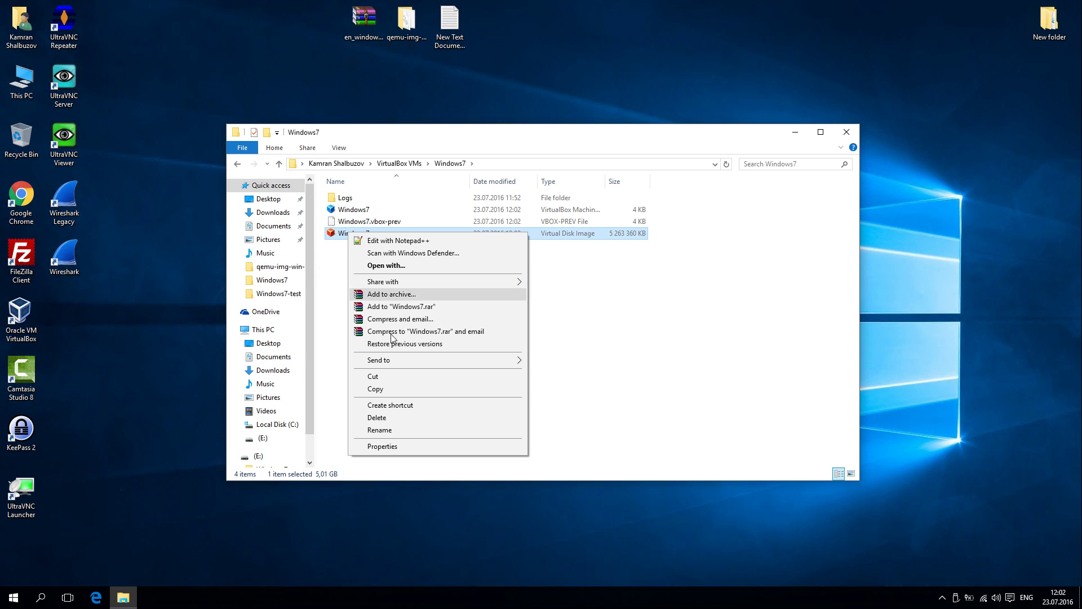
click(379, 376)
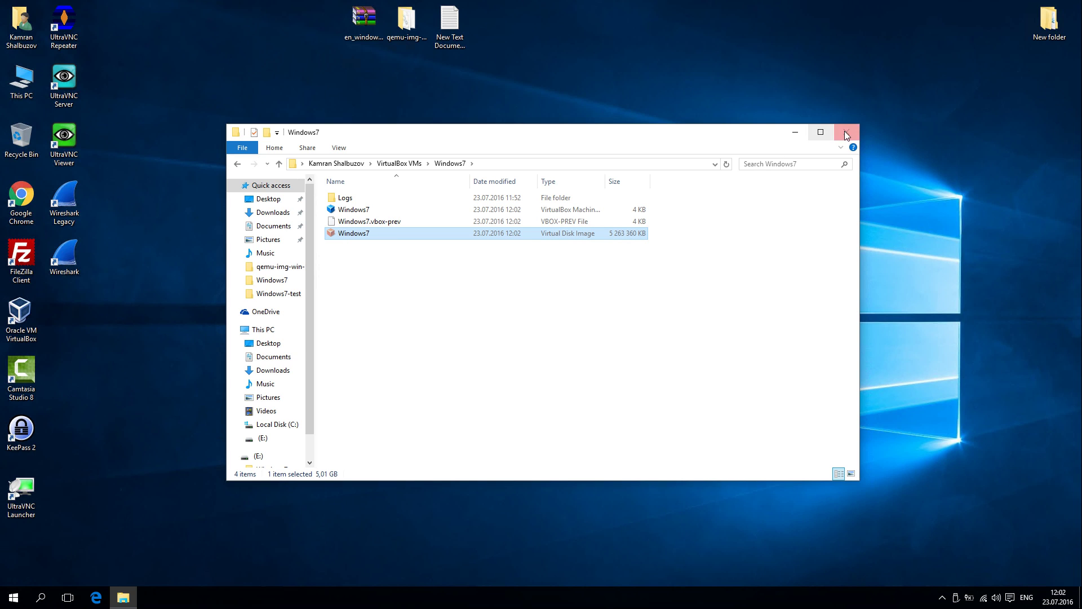
click(846, 133)
Step: Paste the Windows7 disk image into the qemu-img-win-x64-2_3_0 folder
double_click(405, 25)
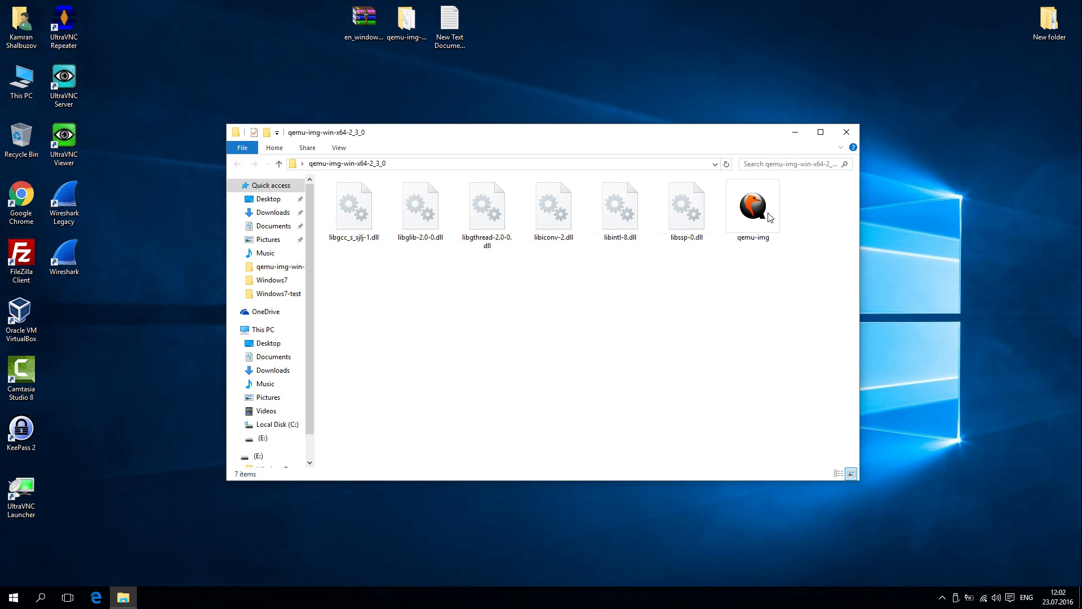
right_click(509, 311)
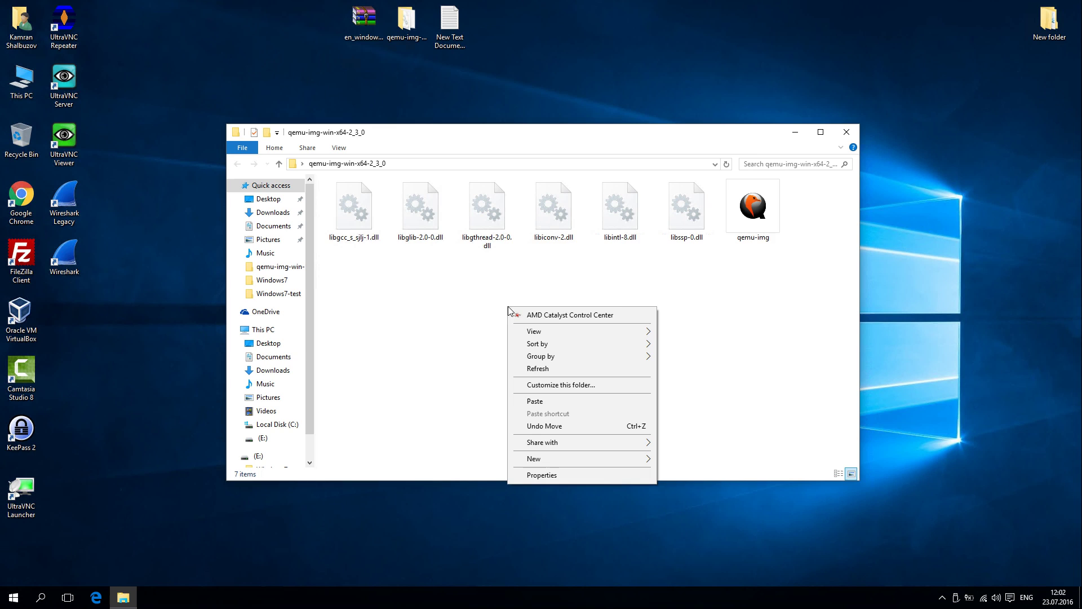
click(540, 403)
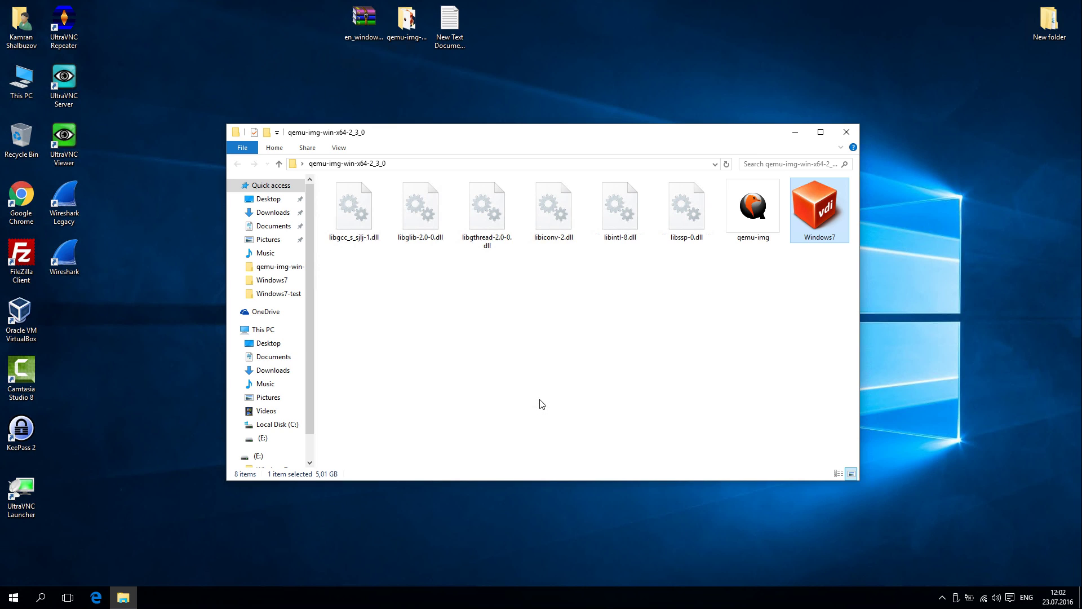
click(778, 298)
Step: Copy the qemu-img-win-x64-2_3_0 folder path from the address bar
click(400, 163)
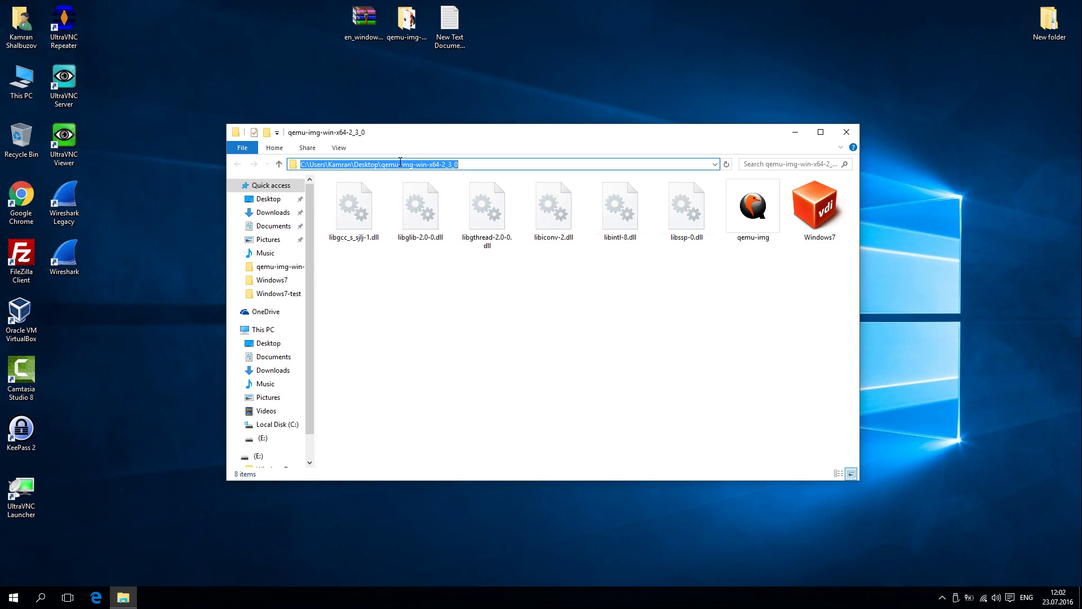
right_click(383, 165)
click(405, 203)
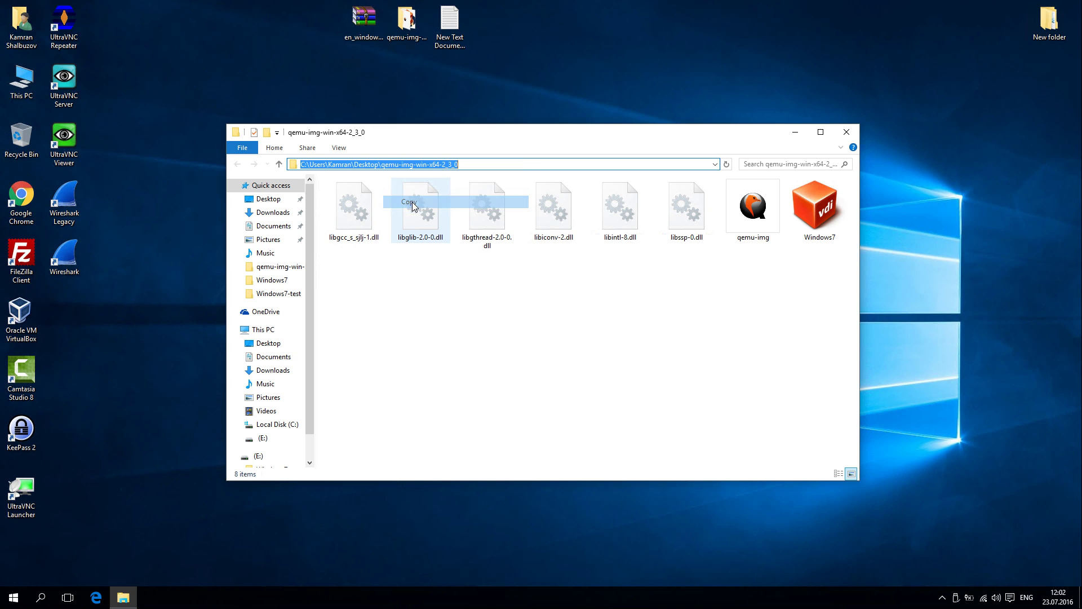
click(12, 602)
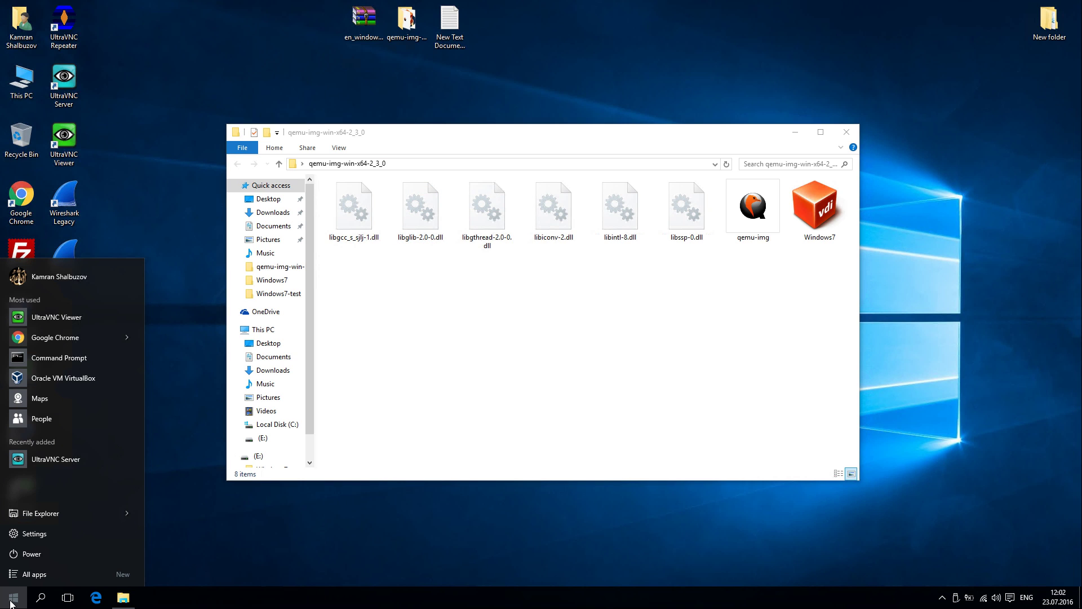
Step: Launch Command Prompt as administrator from a Start search for 'cmd'
click(40, 597)
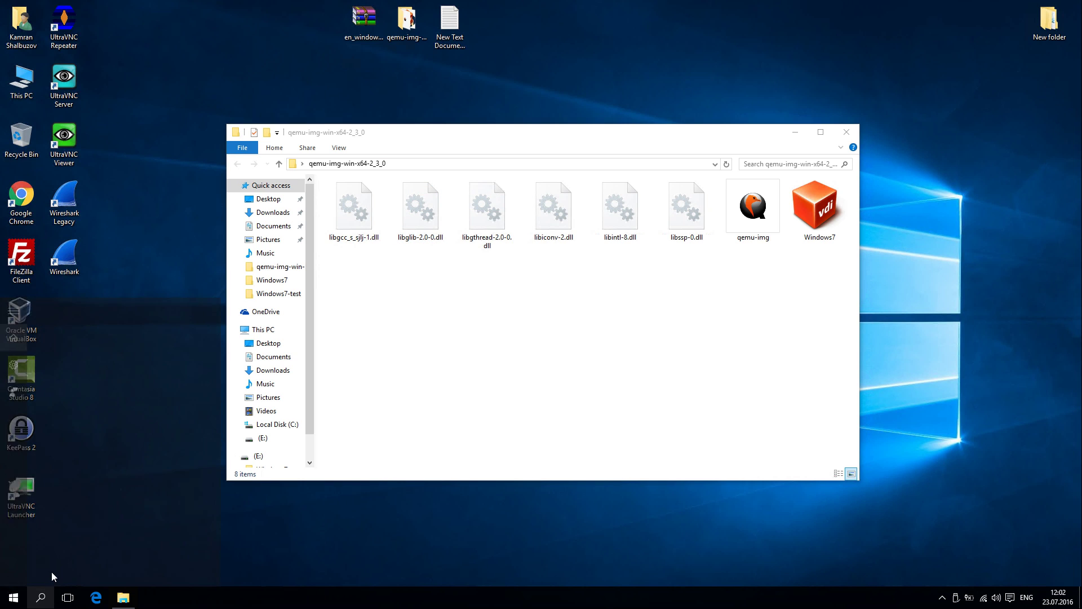
text(cmd)
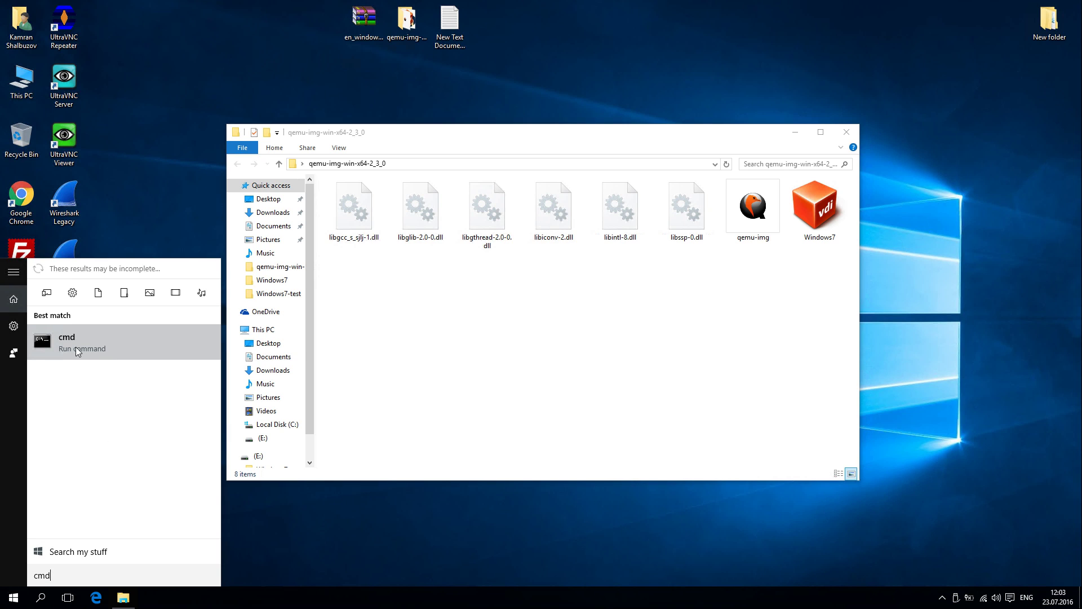
right_click(76, 349)
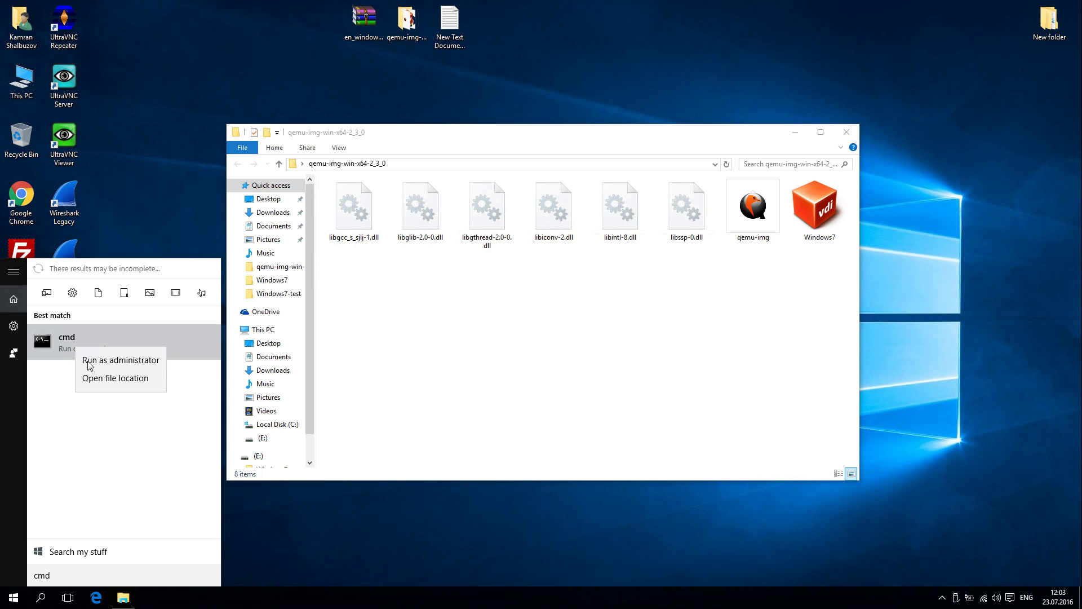
click(91, 358)
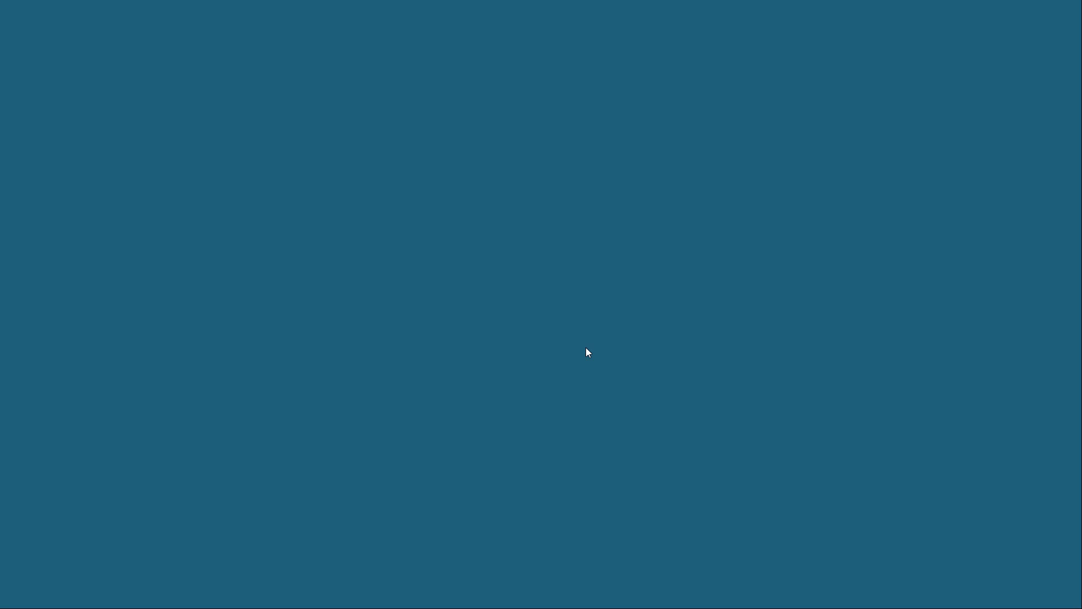
click(588, 318)
Step: Change the elevated console into the desktop's qemu-img-win-x64-2_3_0 folder with cd
text(C:\Users\Kamran\Desktop\qemu-img-win-x64-2_3_0)
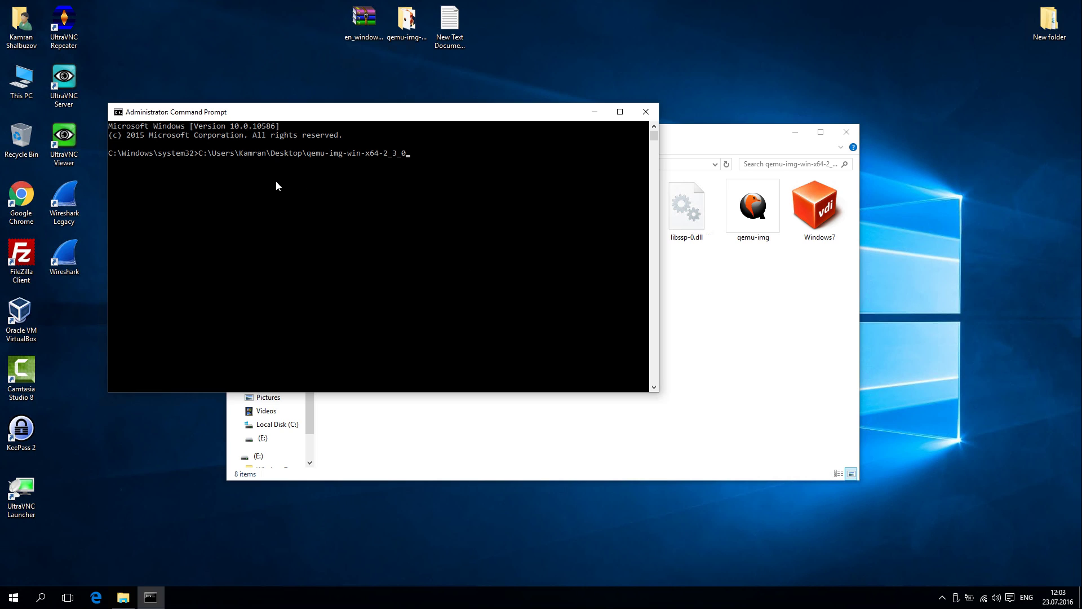
key(Return)
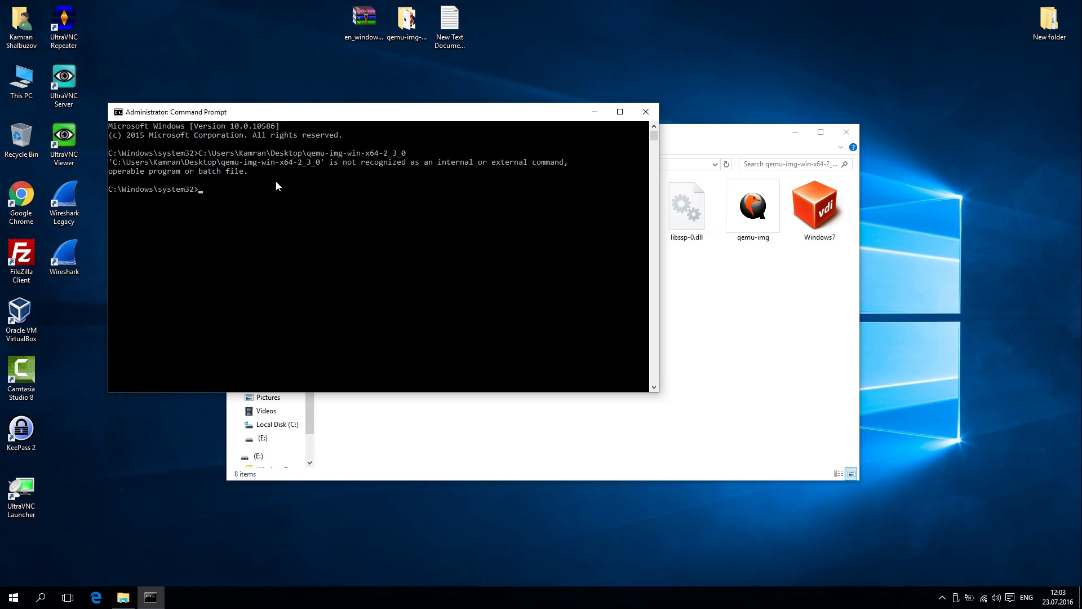
key(Up)
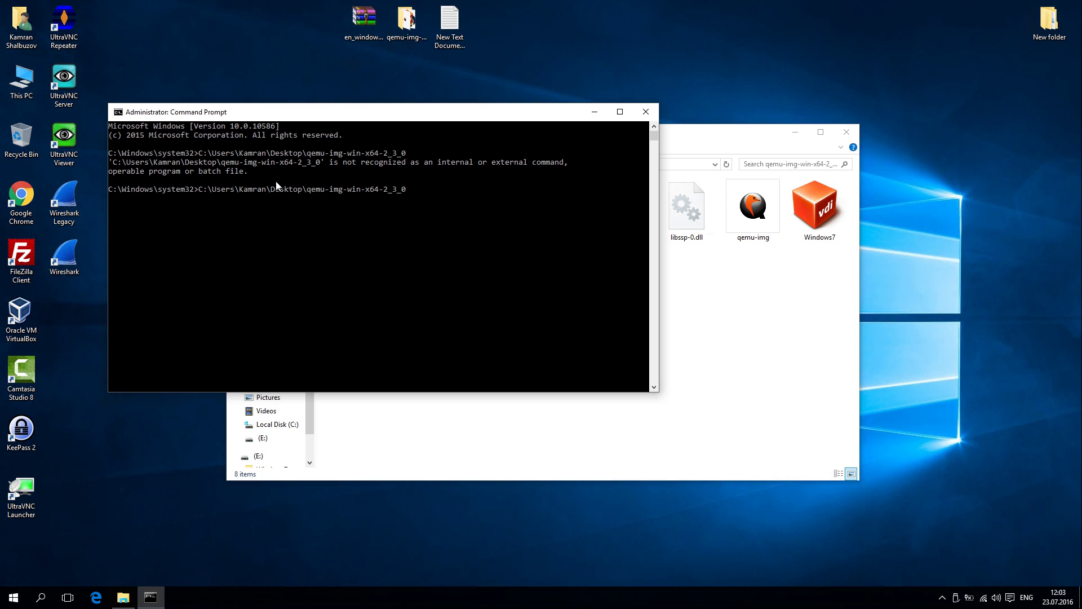
text(cd)
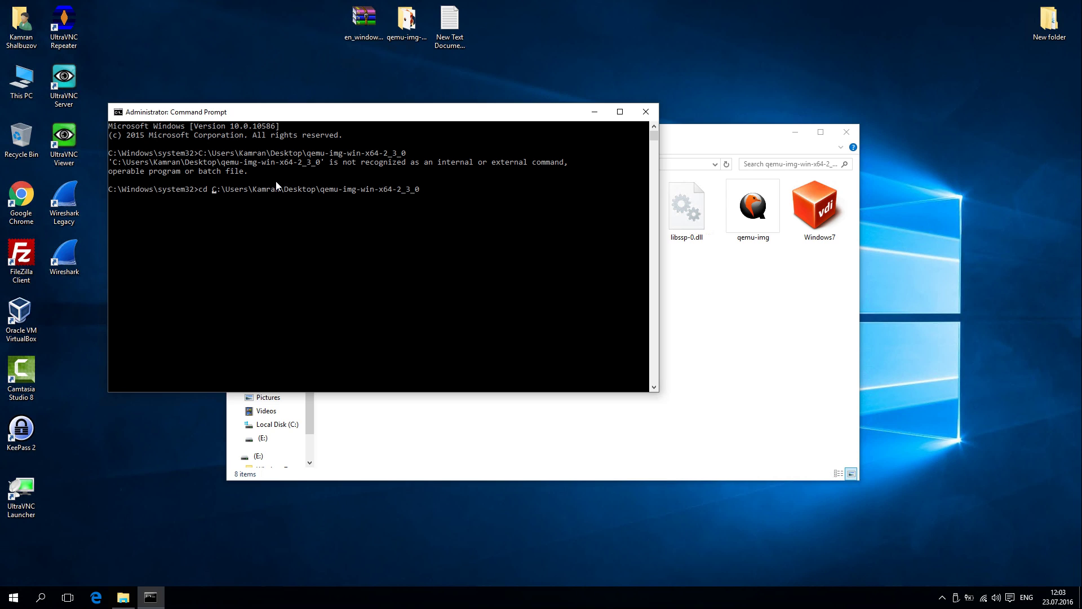
key(Return)
key(Return)
key(Return)
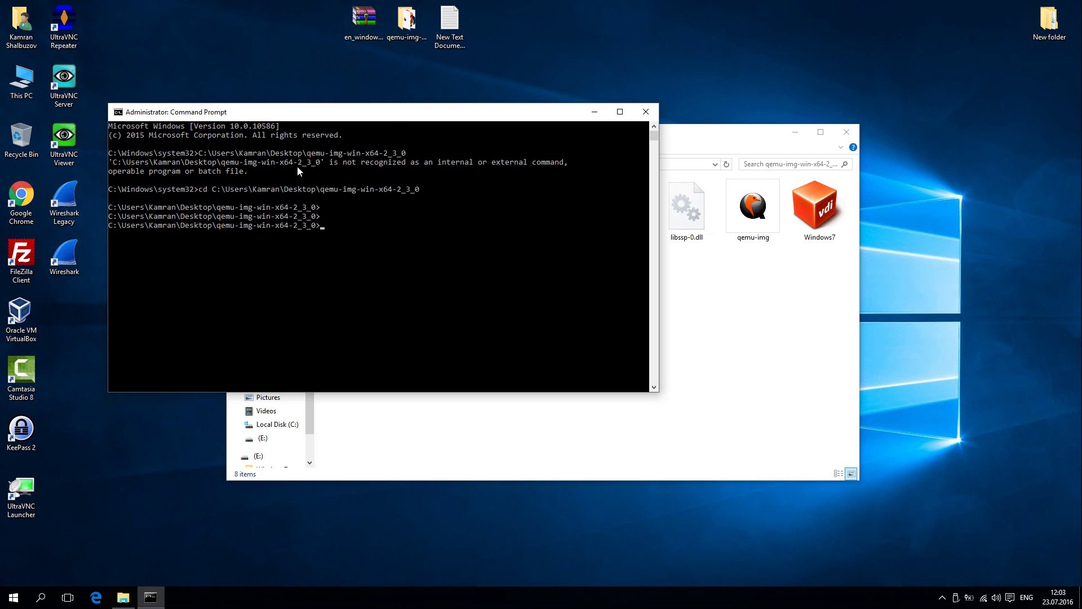
drag(394, 113, 388, 181)
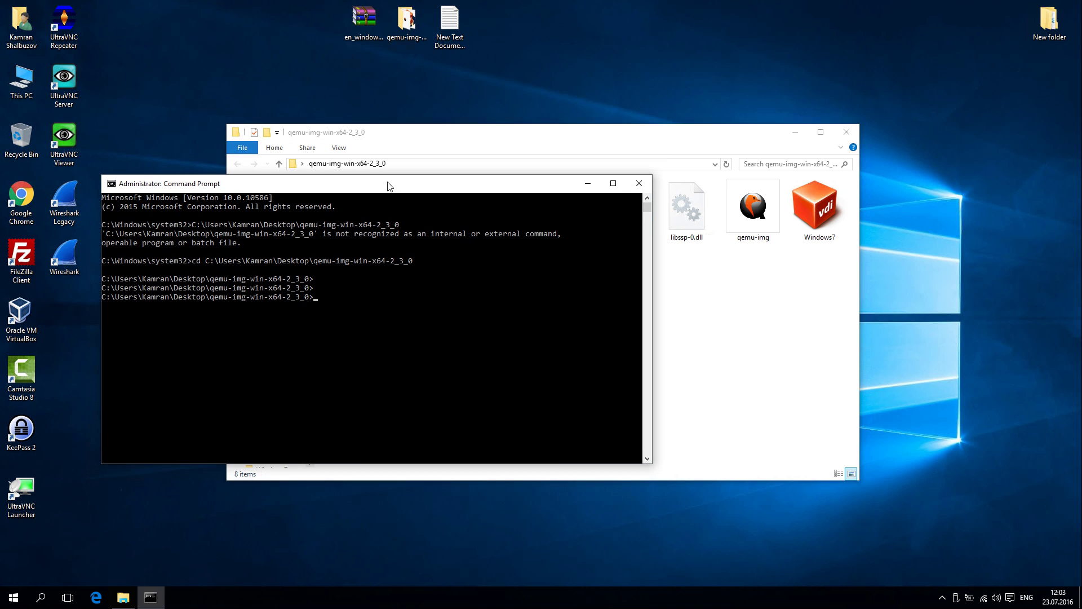
click(598, 142)
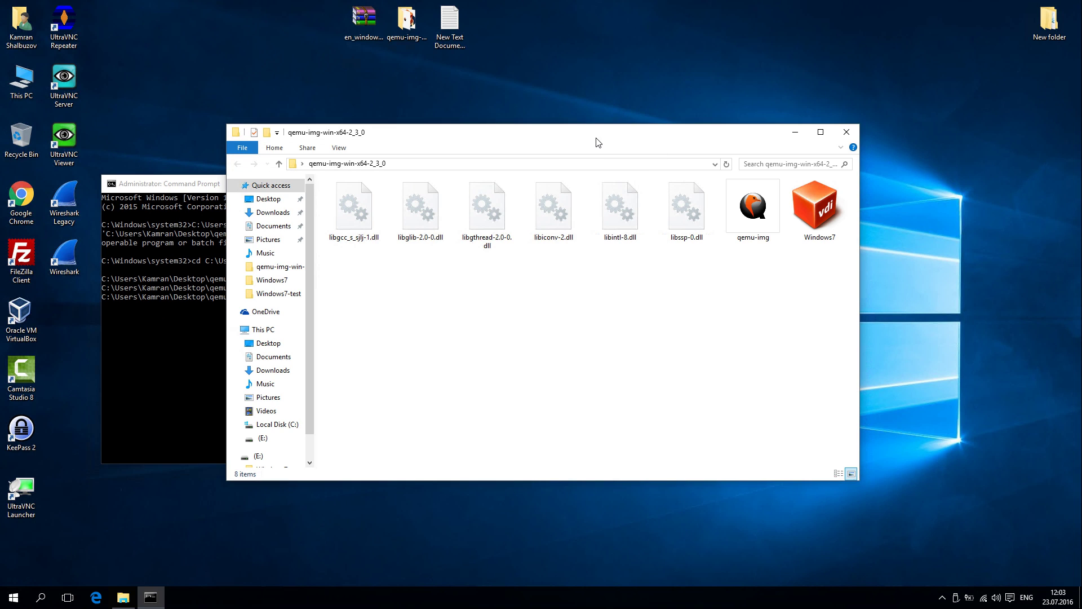
Step: Copy 'qemu-img convert -f vdi -O qcow2' from the notes file and paste it into the console
double_click(450, 23)
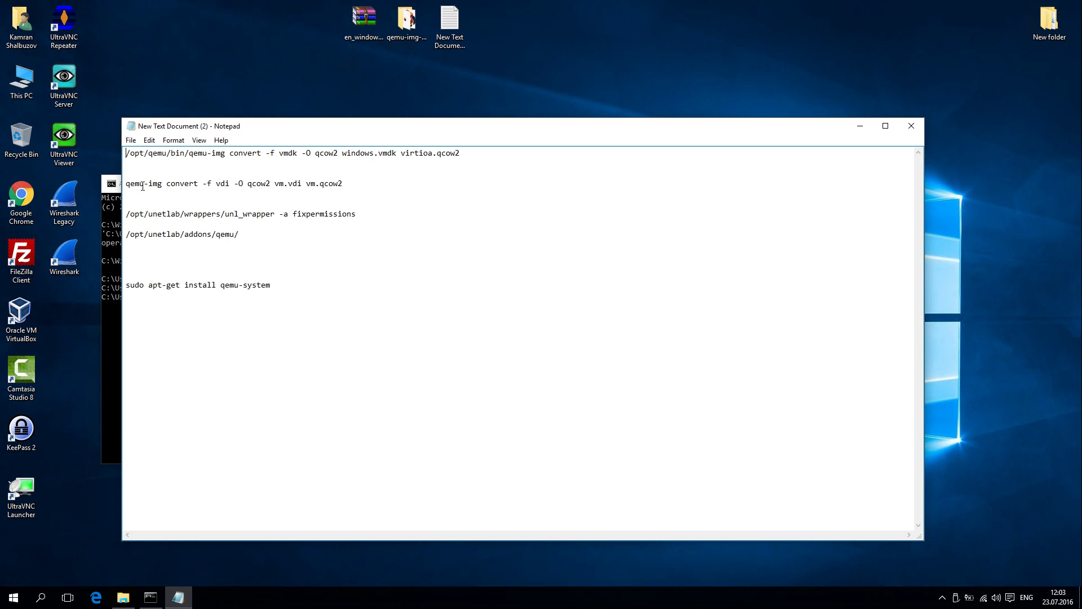
drag(125, 185, 268, 185)
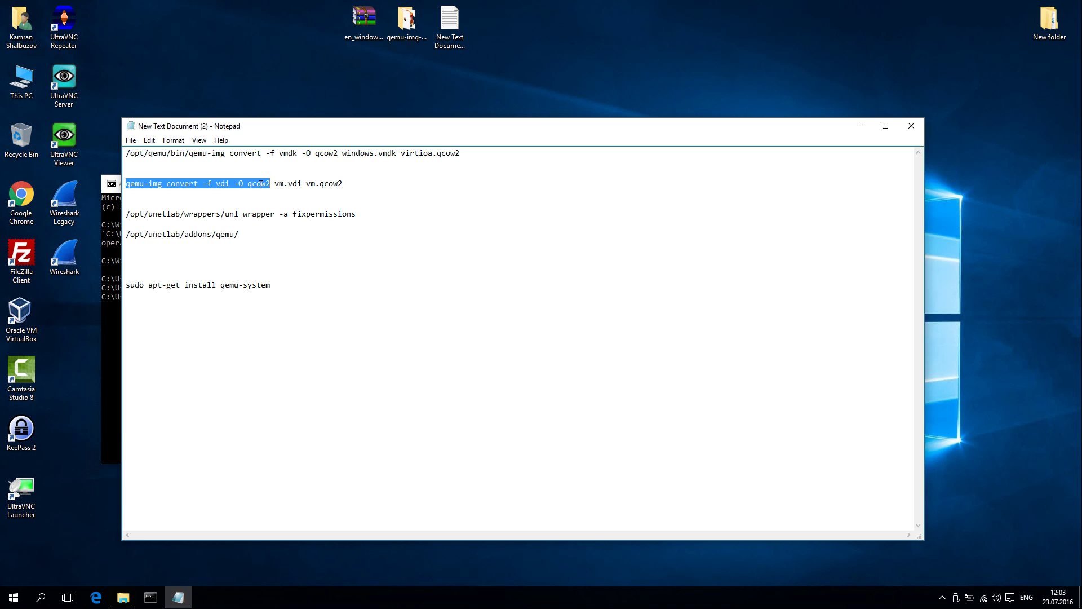
right_click(261, 185)
click(285, 221)
click(110, 337)
right_click(351, 304)
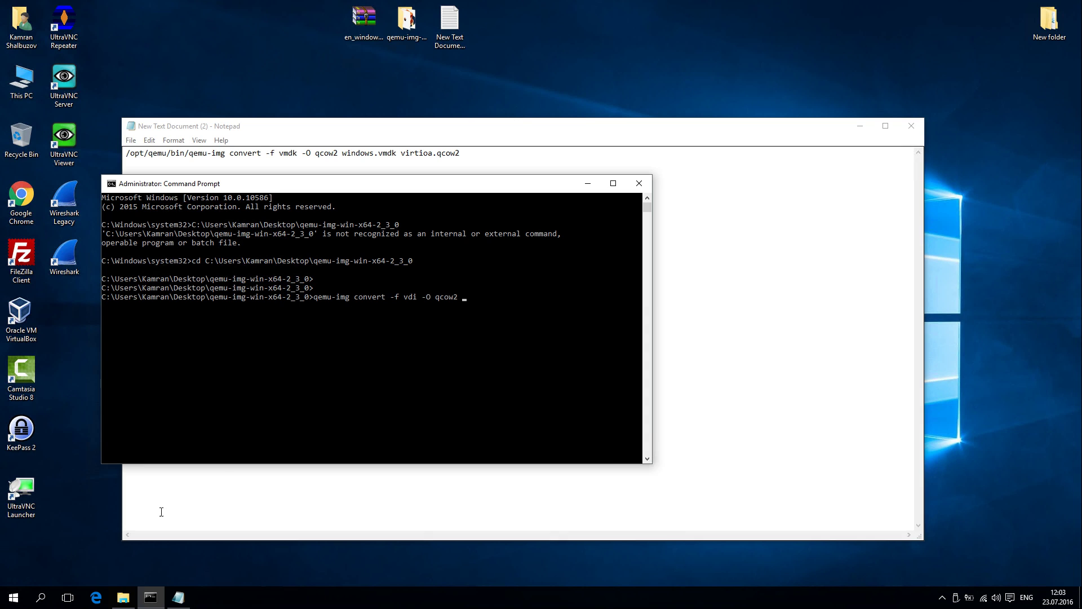
Step: Complete the command with source Windows7.vdi and output hda.qcow2
click(123, 597)
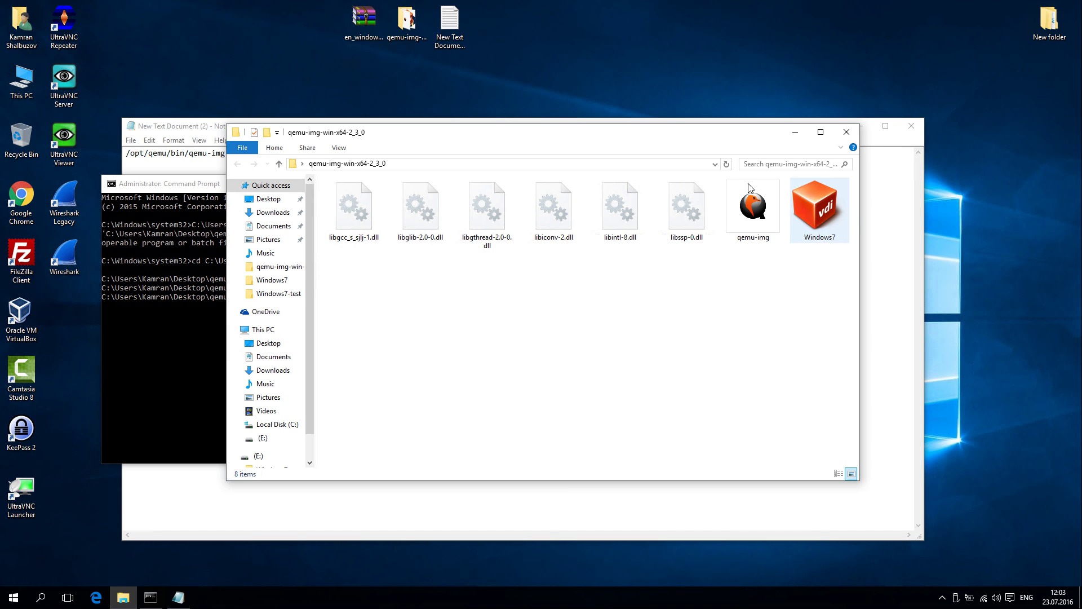
drag(667, 133, 866, 89)
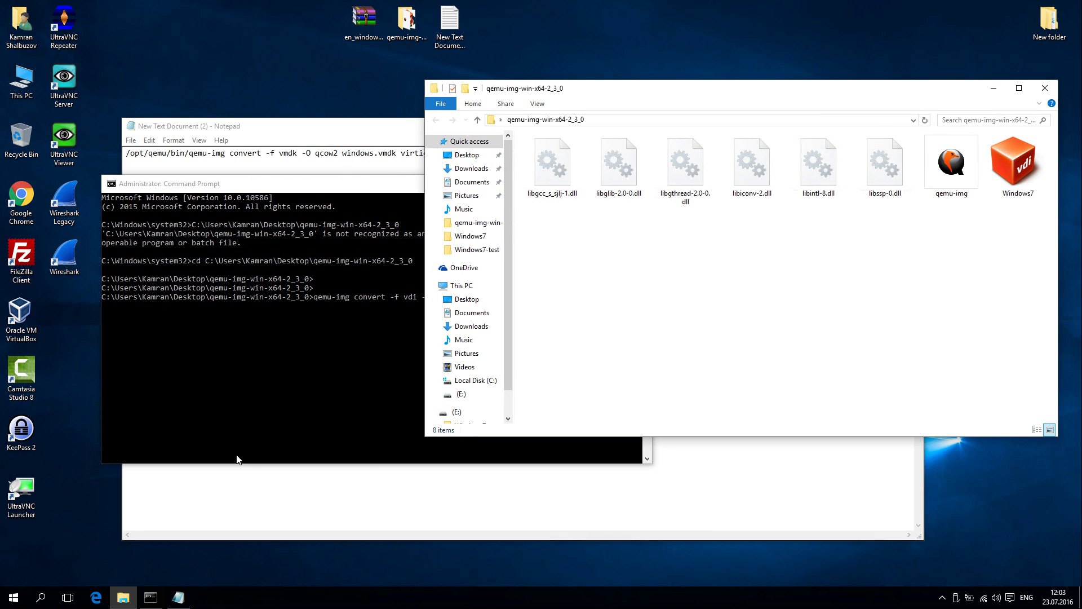
click(393, 381)
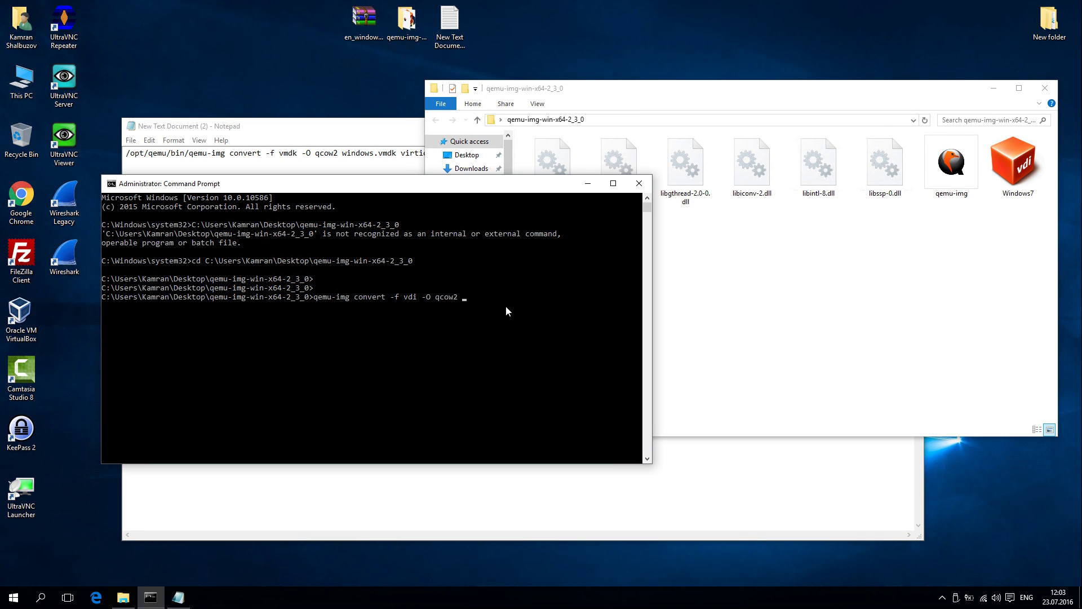
text(Windows7.)
drag(395, 183, 383, 227)
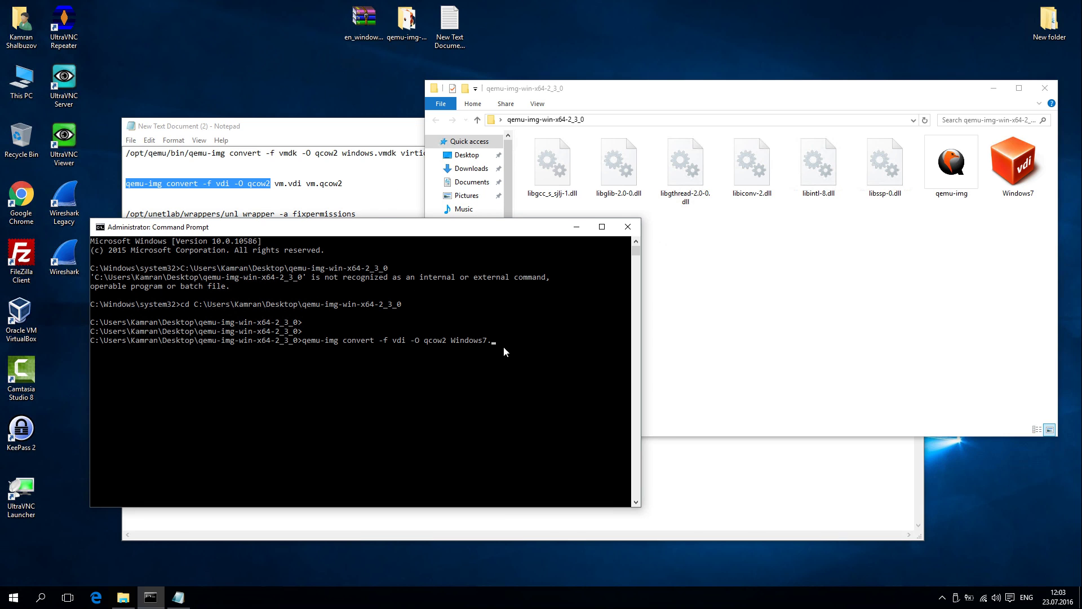
click(523, 346)
text(vdi hda.qcow2)
Step: Start the conversion and check hda.qcow2's Properties (about 3.35 GB) while Task Manager shows activity
key(Return)
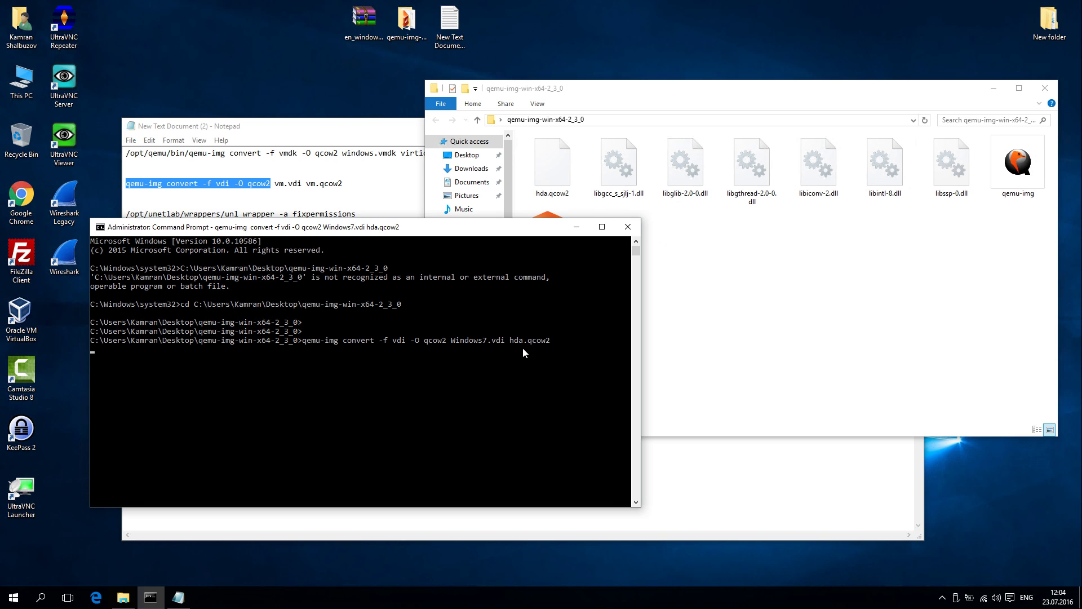
click(705, 310)
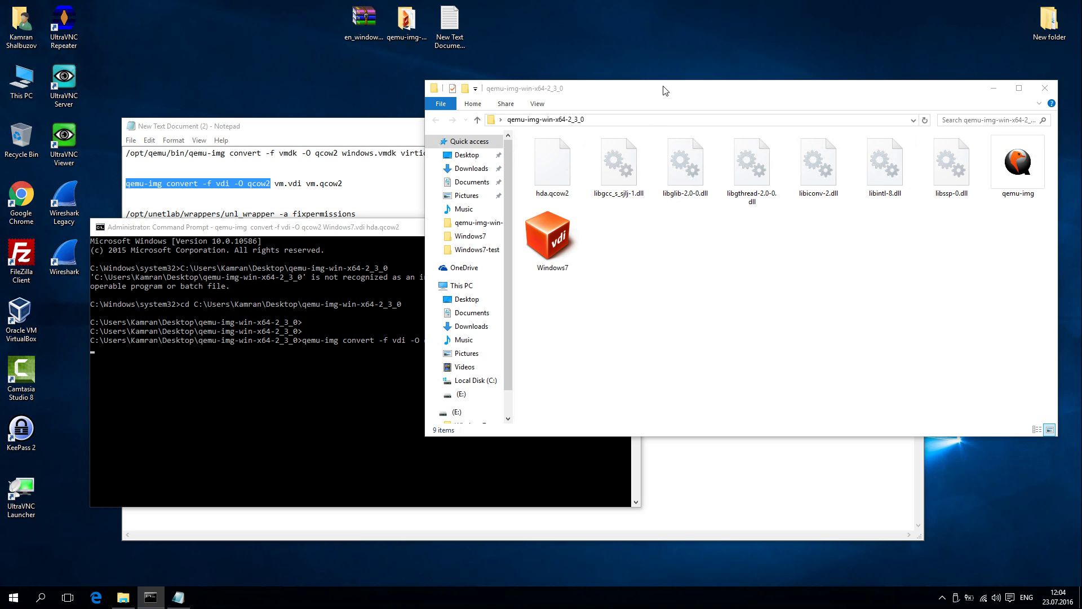
click(564, 158)
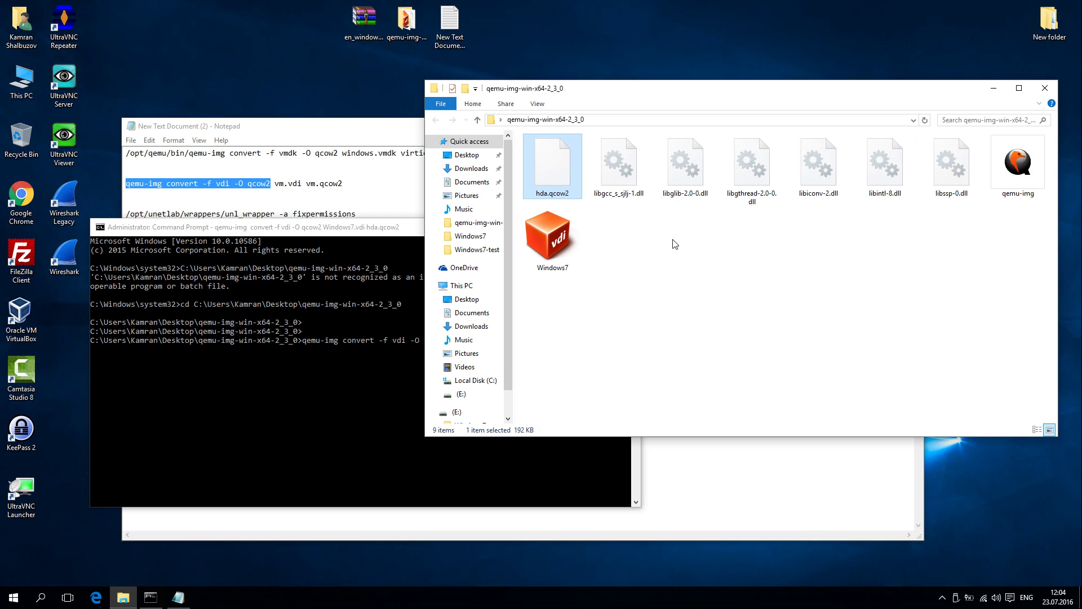
right_click(772, 596)
click(801, 543)
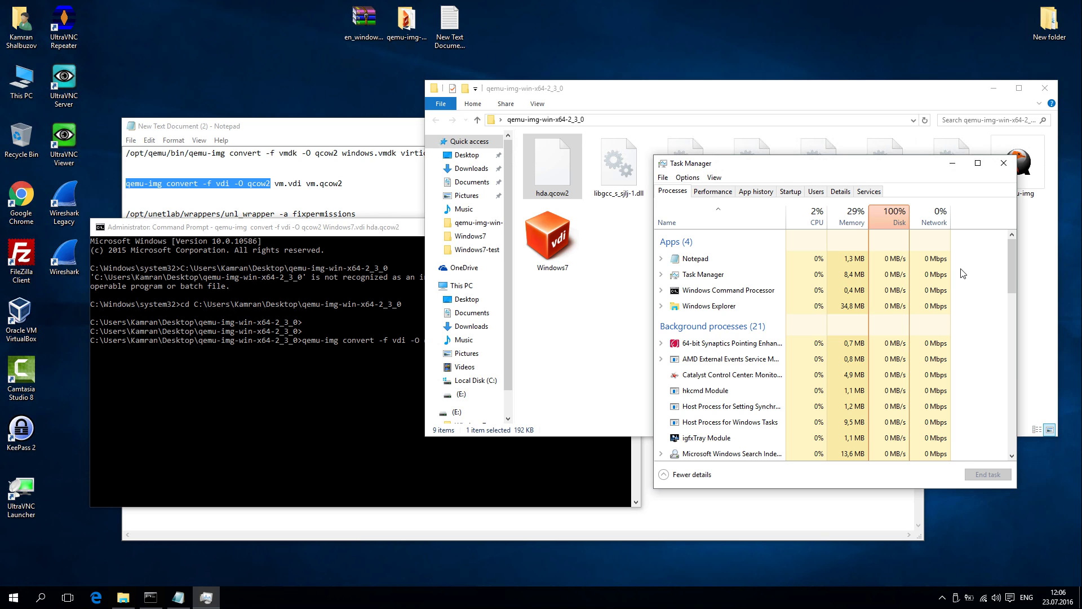
click(559, 165)
key(alt+Return)
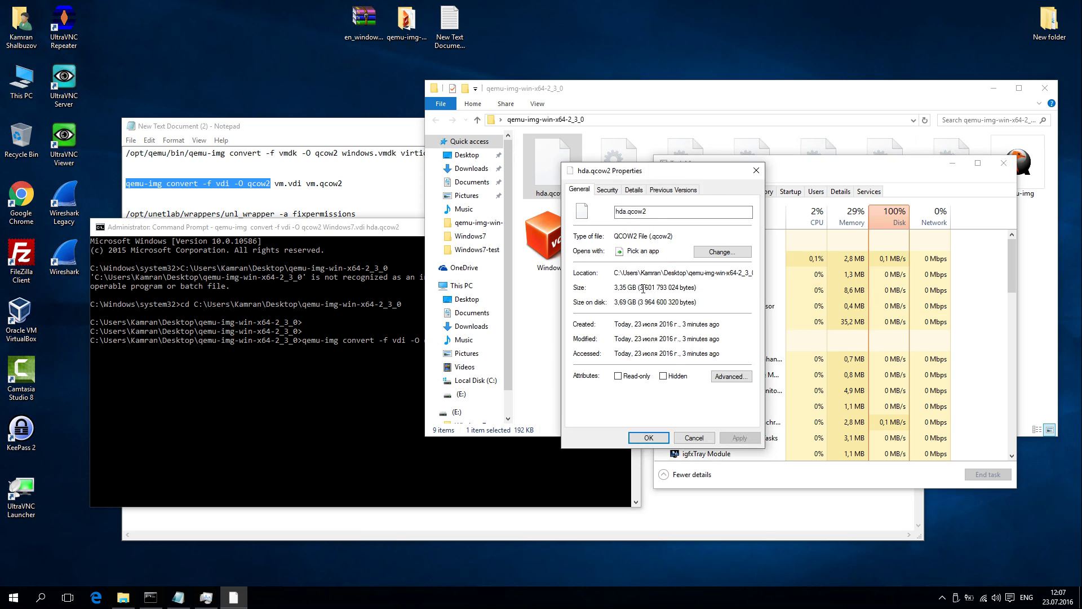
key(Escape)
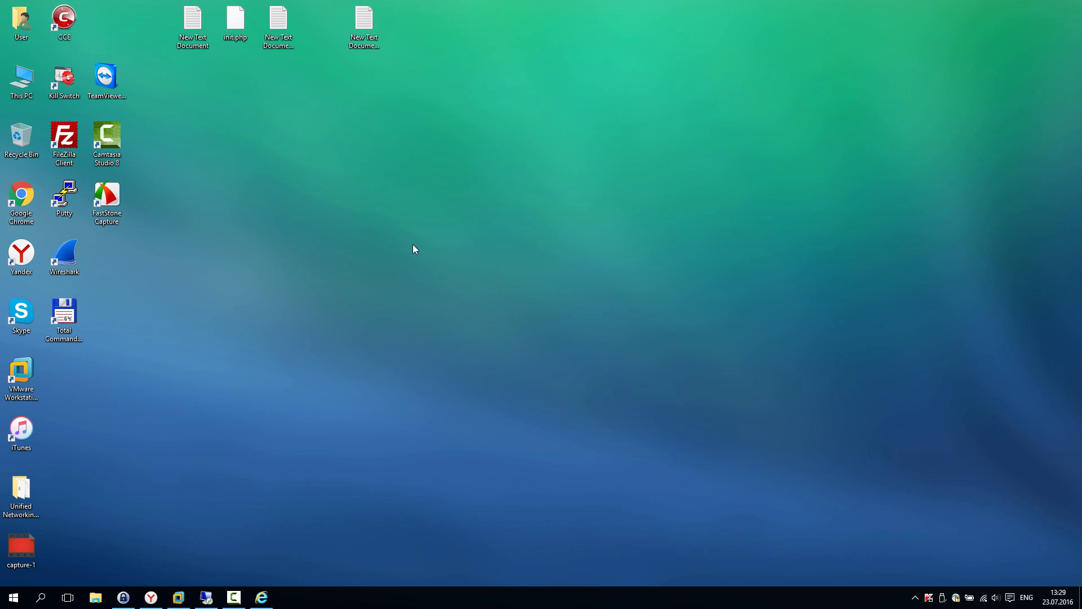
Step: Launch FileZilla, power on the Unified Networking Lab VM in VMware, then return to FileZilla
double_click(55, 150)
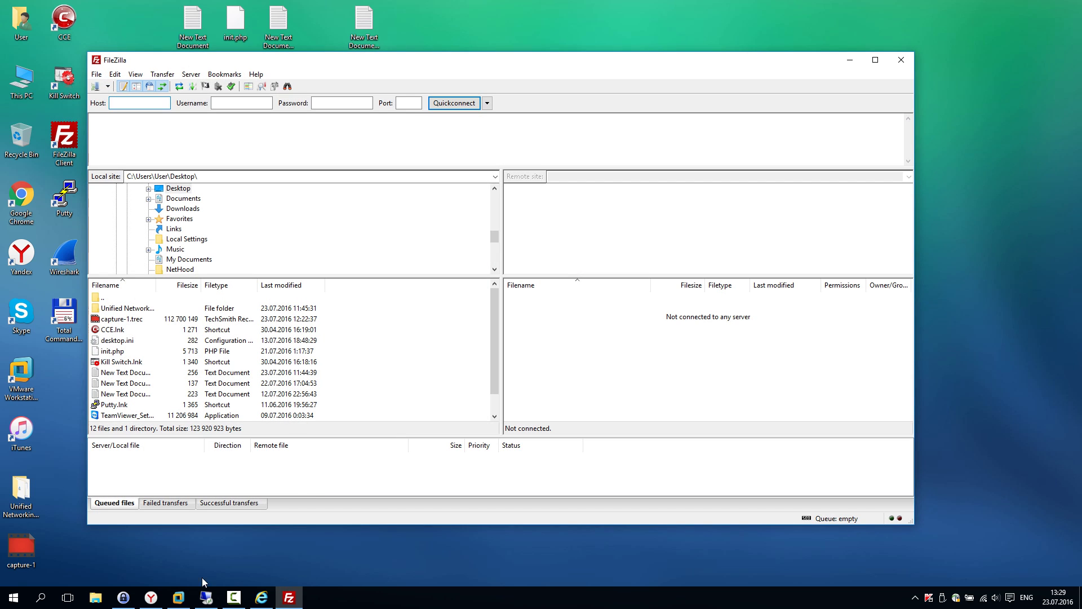
click(170, 602)
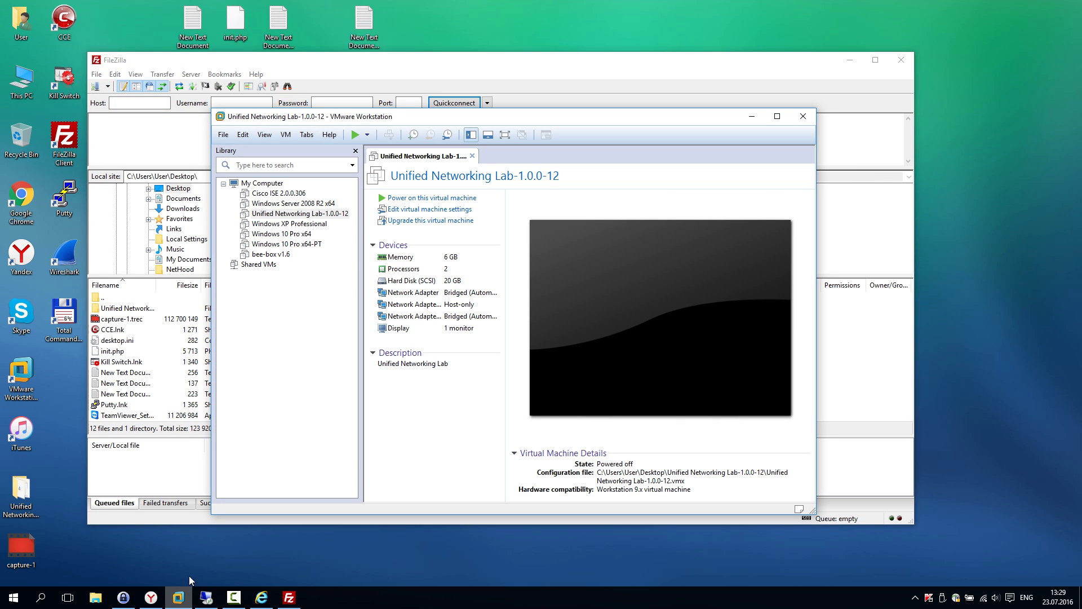
click(355, 135)
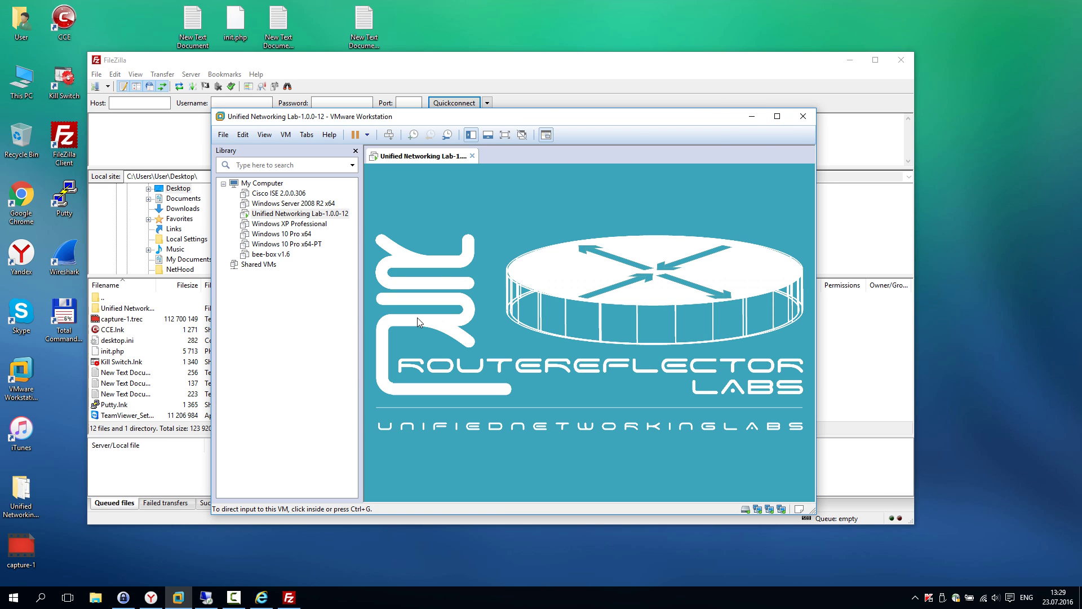
click(97, 75)
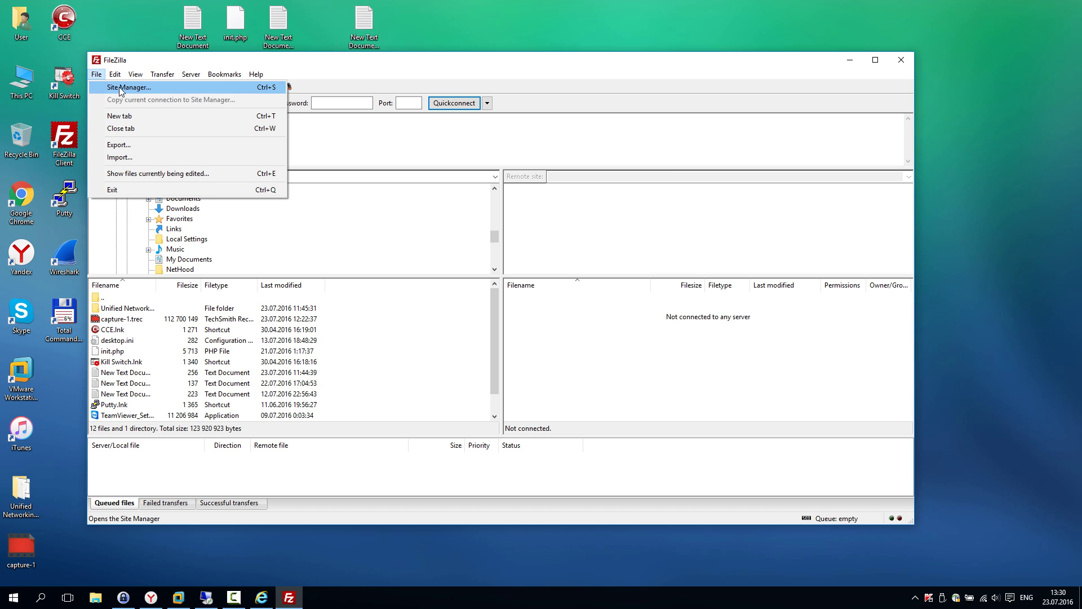
Step: Connect to the saved Lab site at 192.168.31.165 over SFTP, trusting its host key
click(145, 88)
click(542, 191)
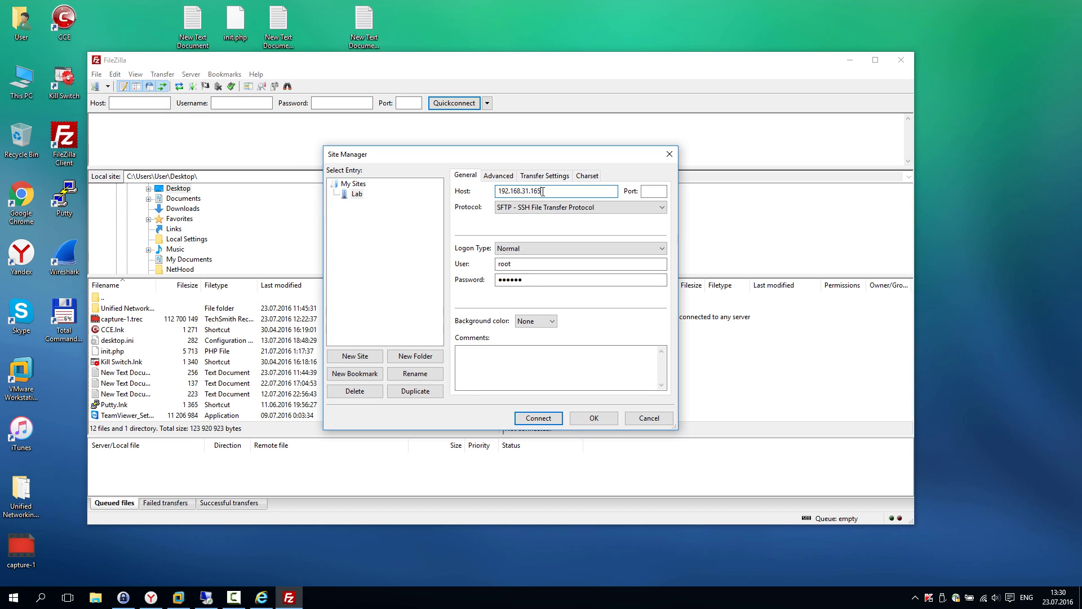
click(556, 418)
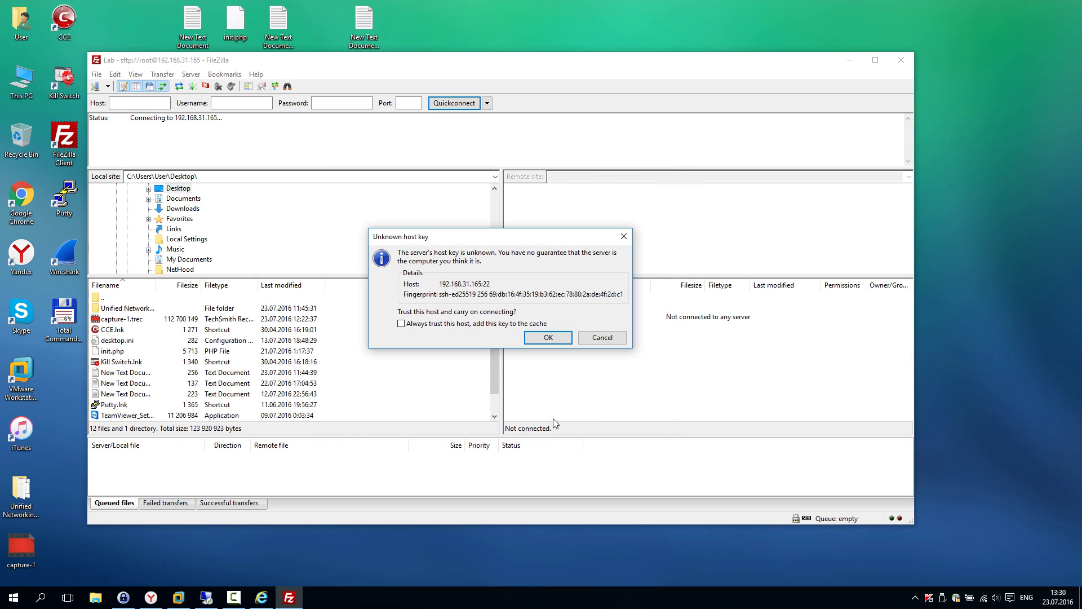
click(551, 337)
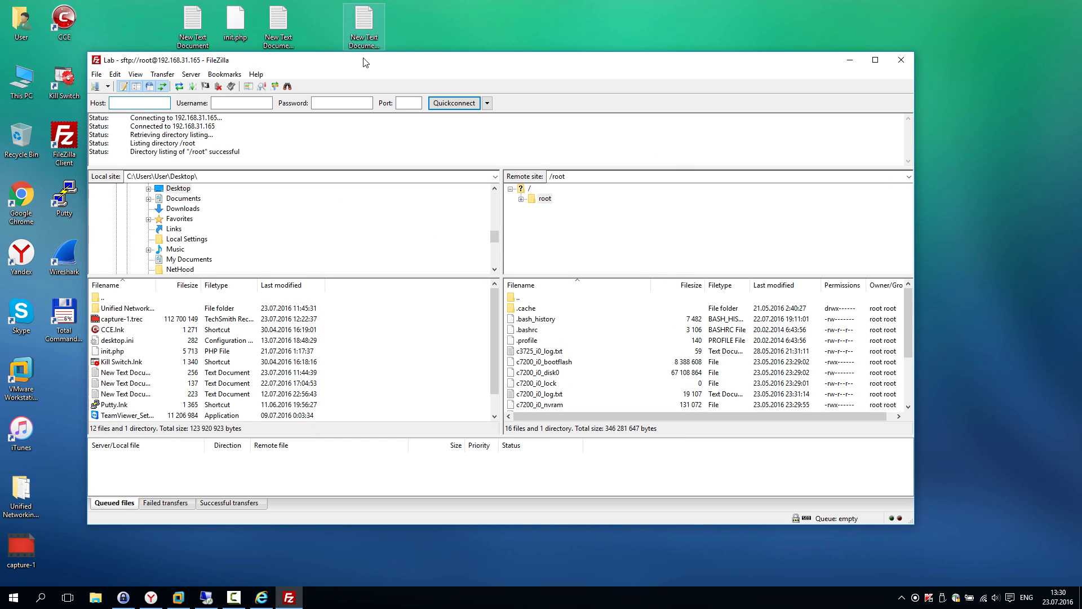
Step: Copy /opt/unetlab/addons/qemu/ from the notes and navigate FileZilla's remote side to it
drag(365, 63, 369, 70)
double_click(288, 35)
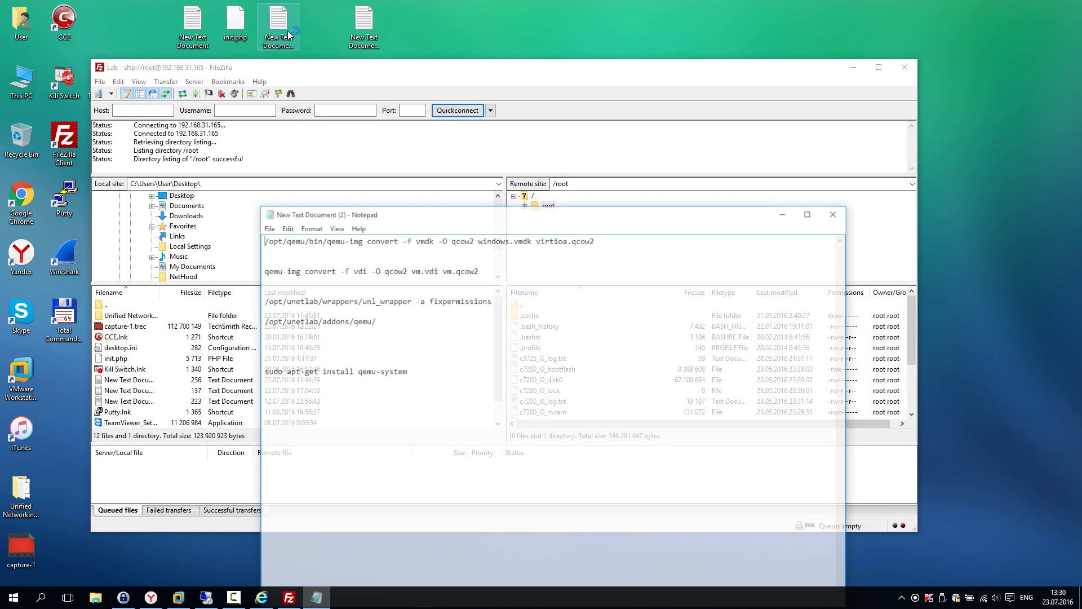
drag(374, 320, 265, 322)
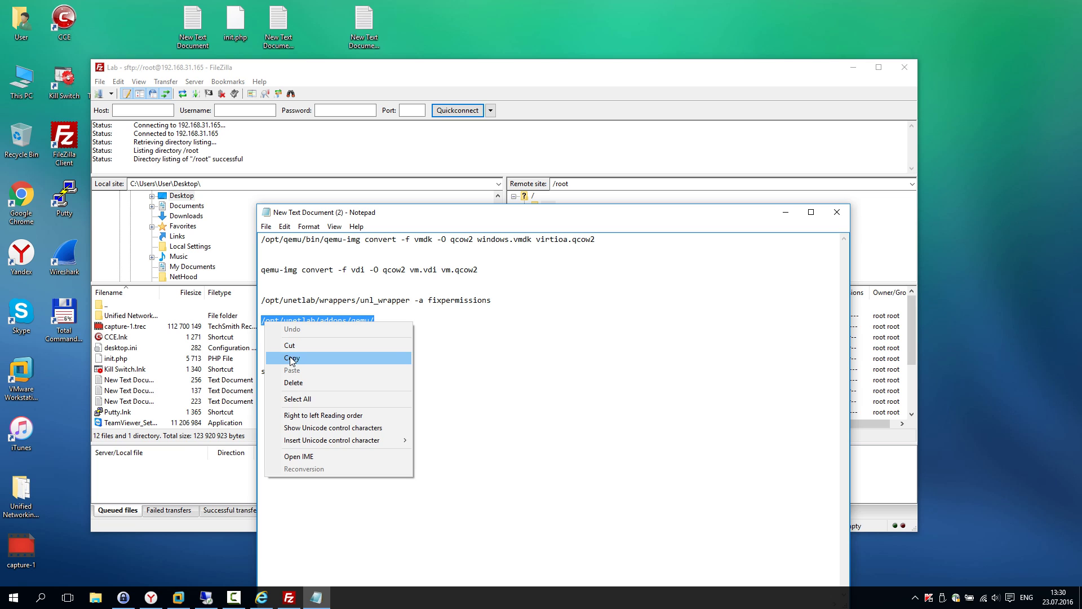
click(291, 357)
click(784, 212)
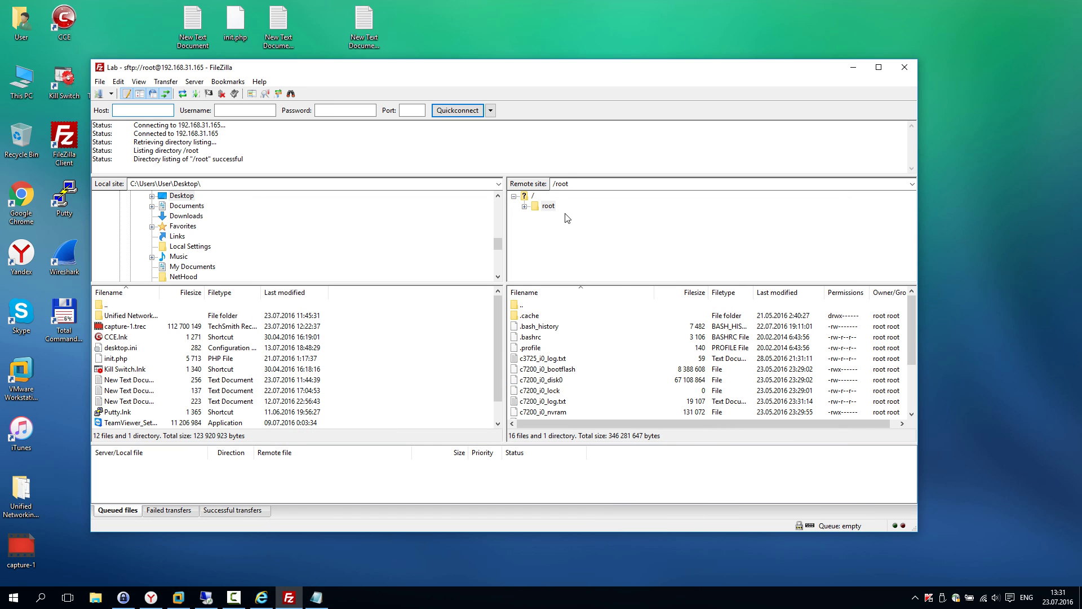
click(579, 187)
key(ctrl+v)
key(Return)
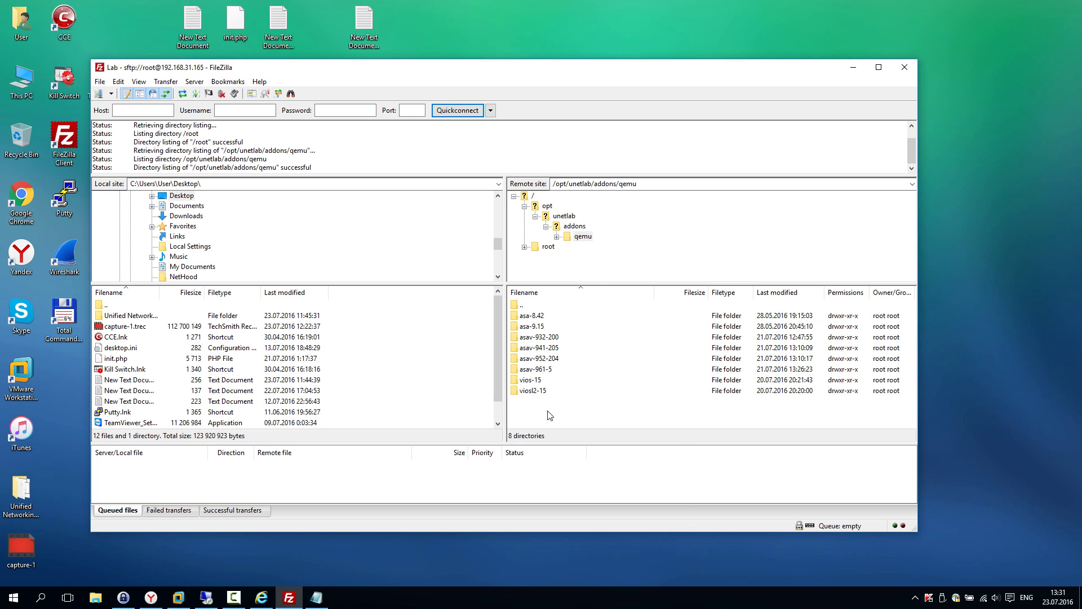
right_click(548, 412)
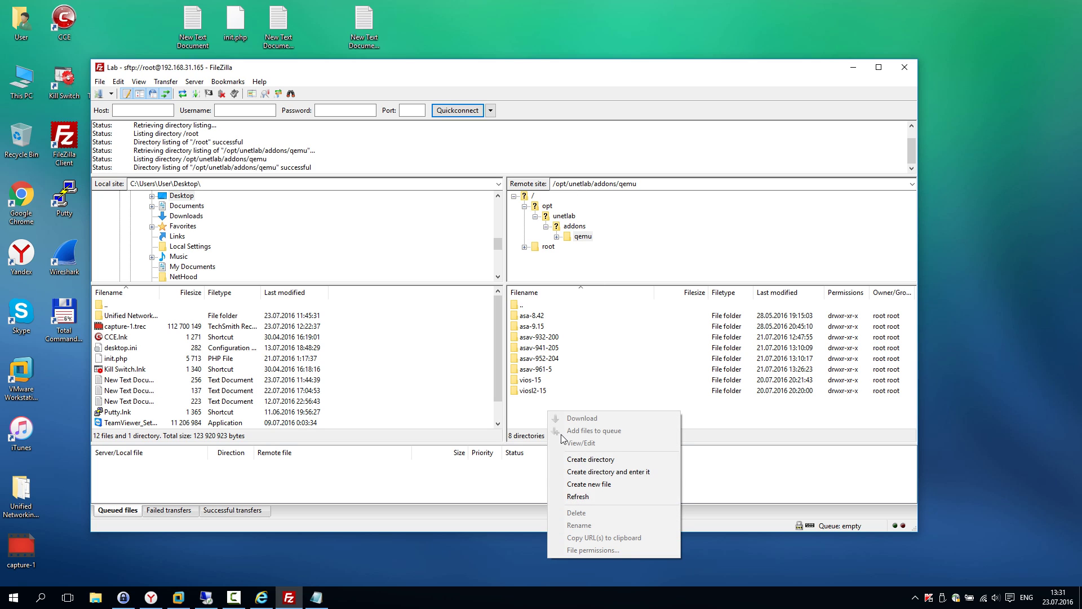
Step: Create and enter remote folder win-7, then open drive F: in File Explorer
click(592, 459)
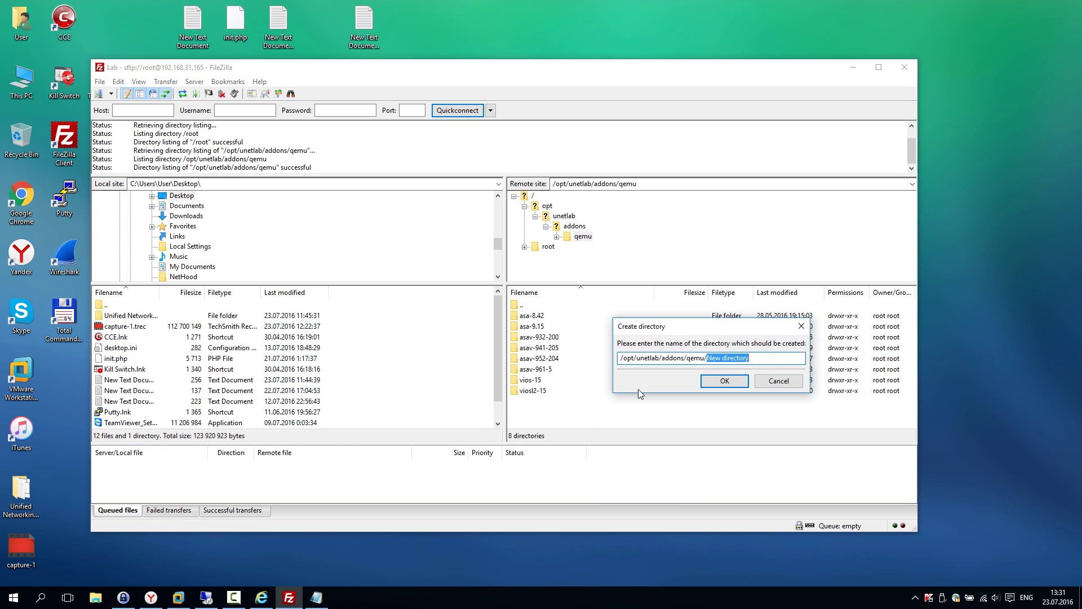
text(win-7)
click(724, 381)
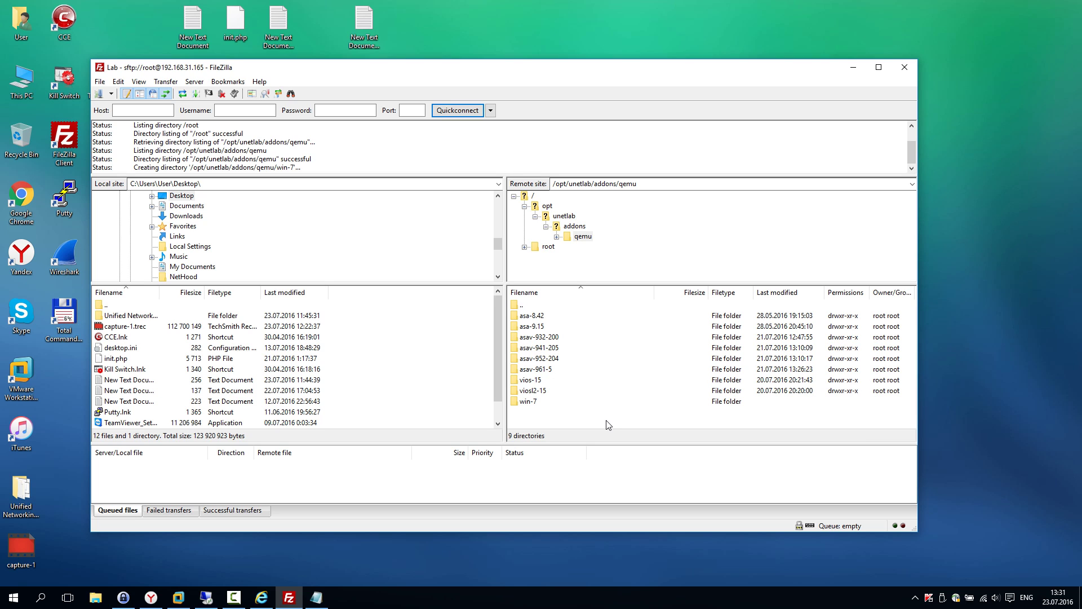
double_click(529, 402)
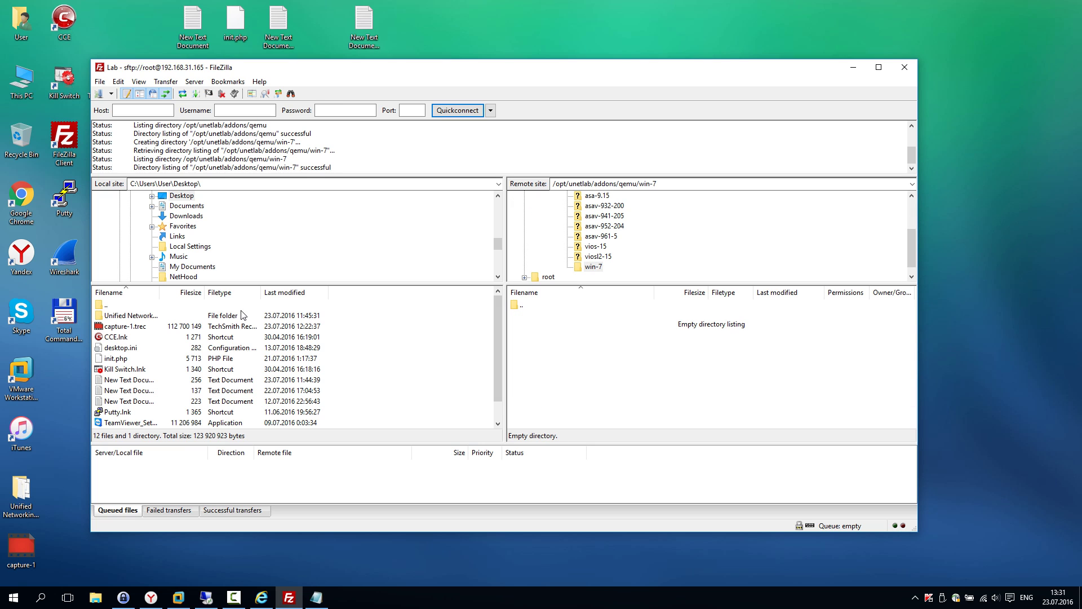
double_click(22, 79)
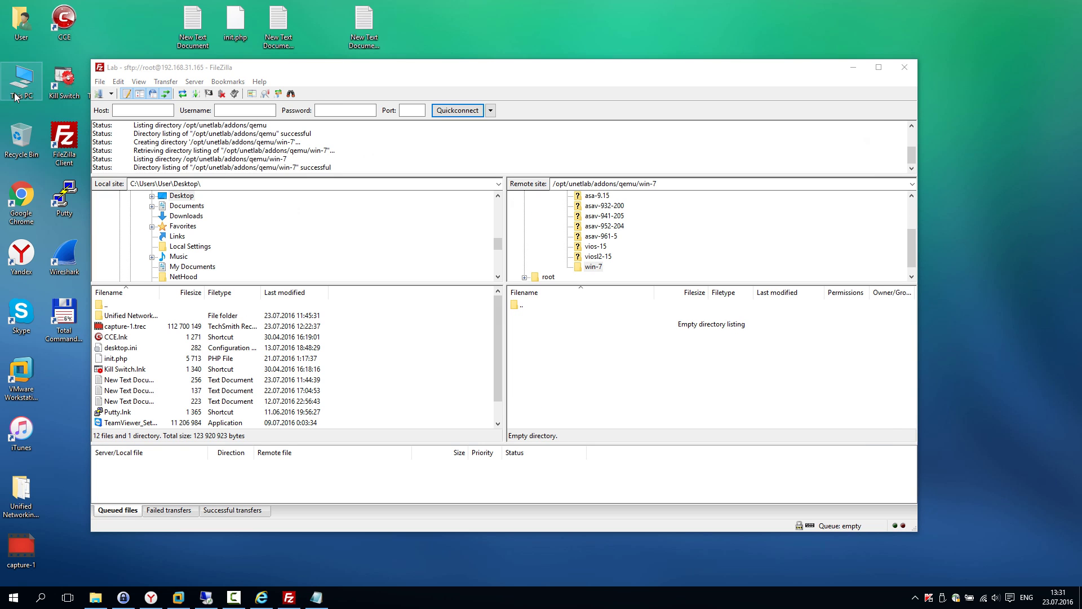
double_click(732, 273)
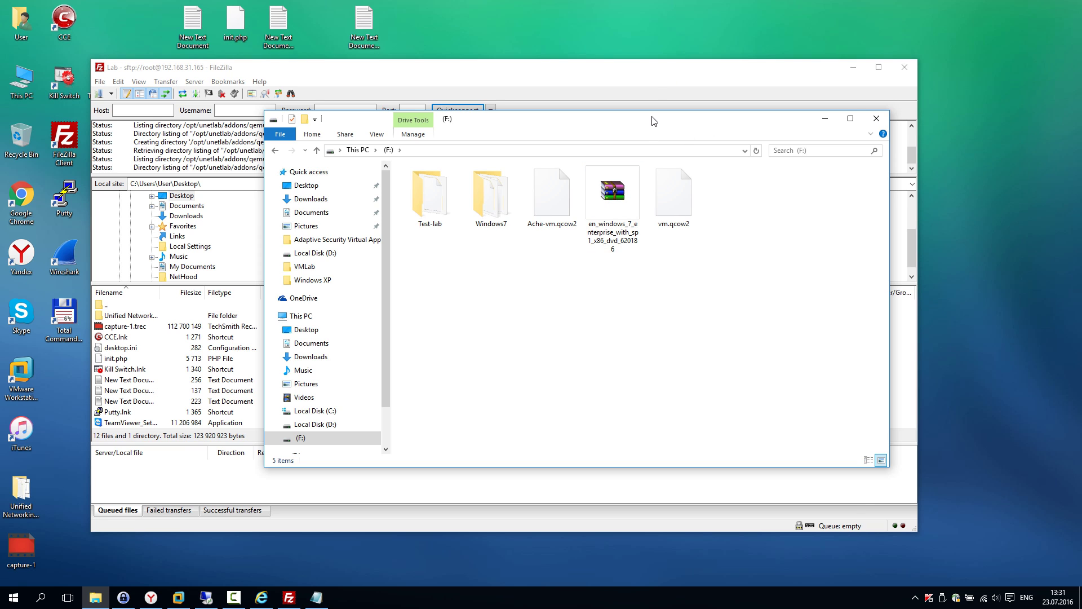
drag(654, 122, 381, 401)
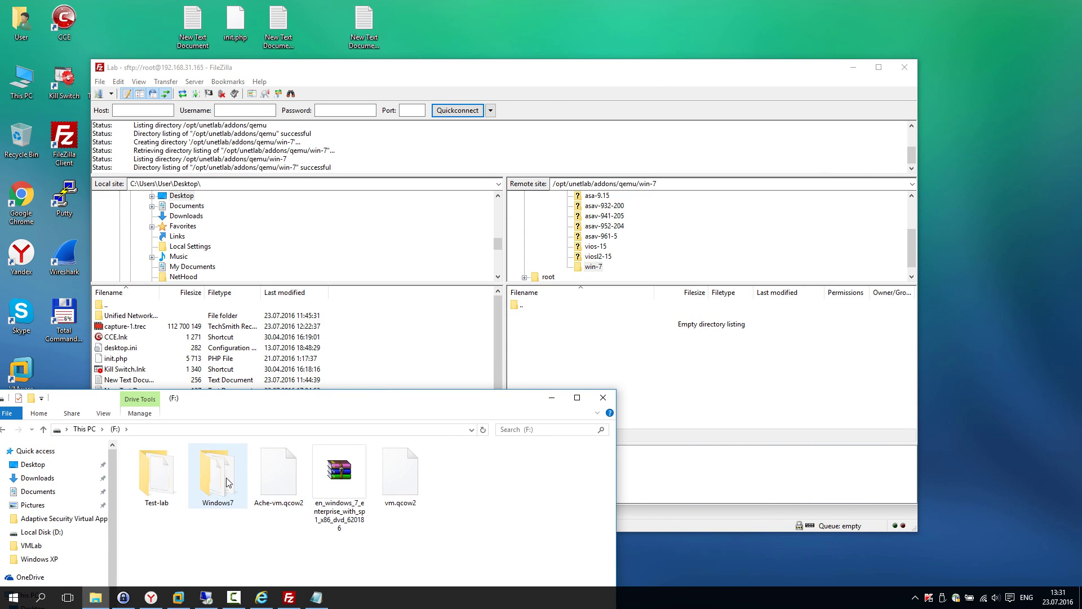
double_click(171, 471)
click(171, 464)
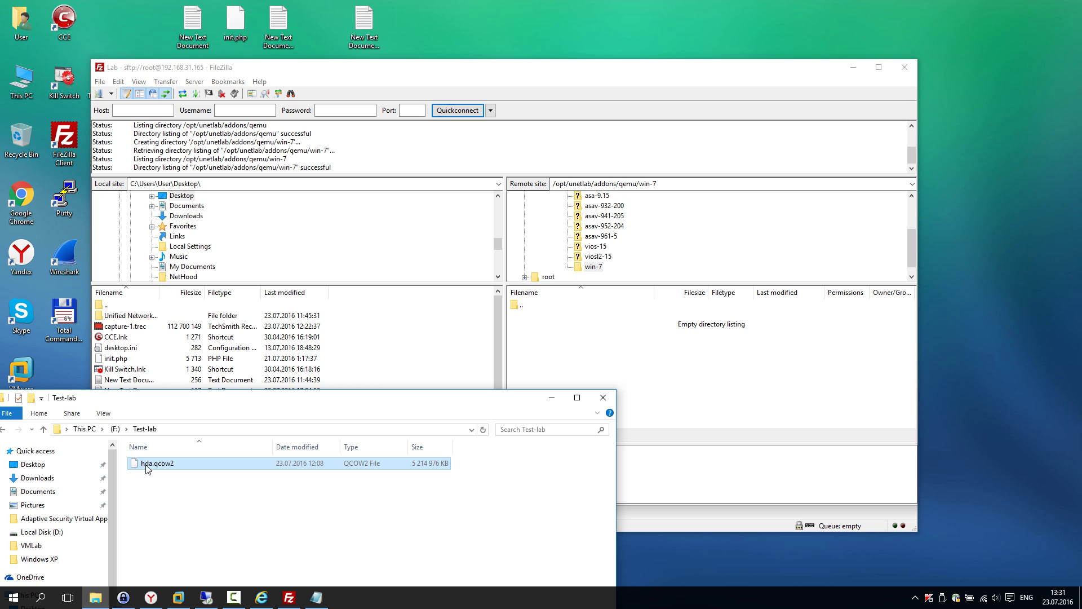
drag(147, 465, 584, 373)
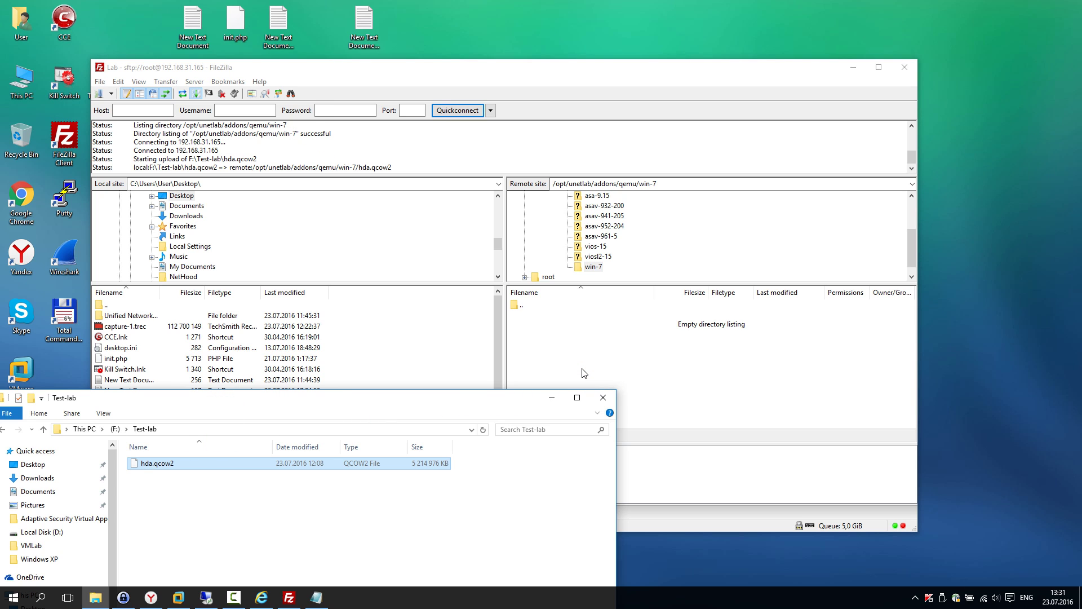
click(553, 399)
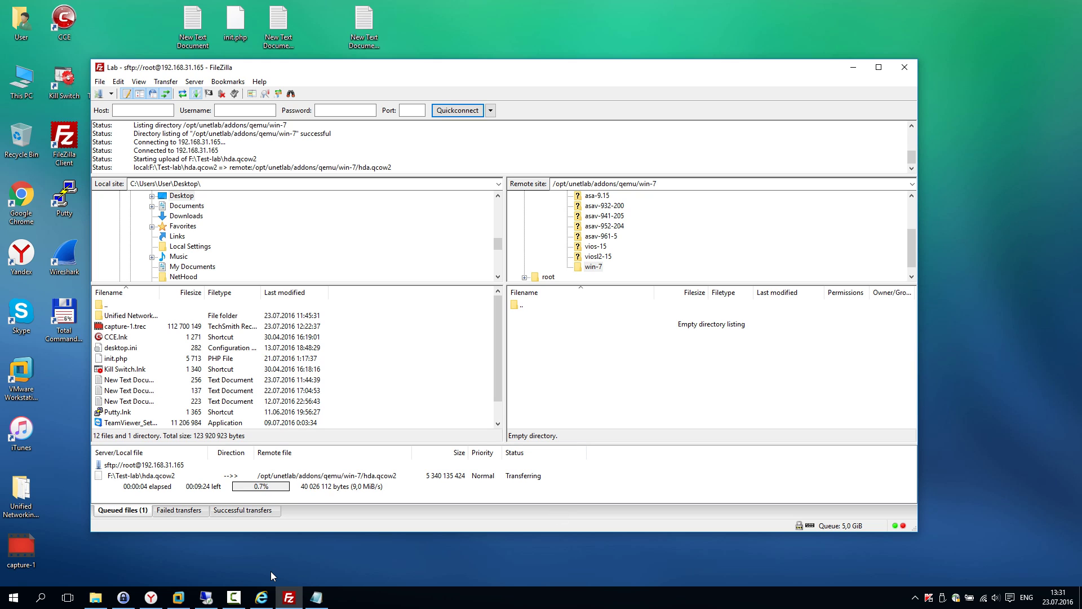
key(XF86AudioLowerVolume)
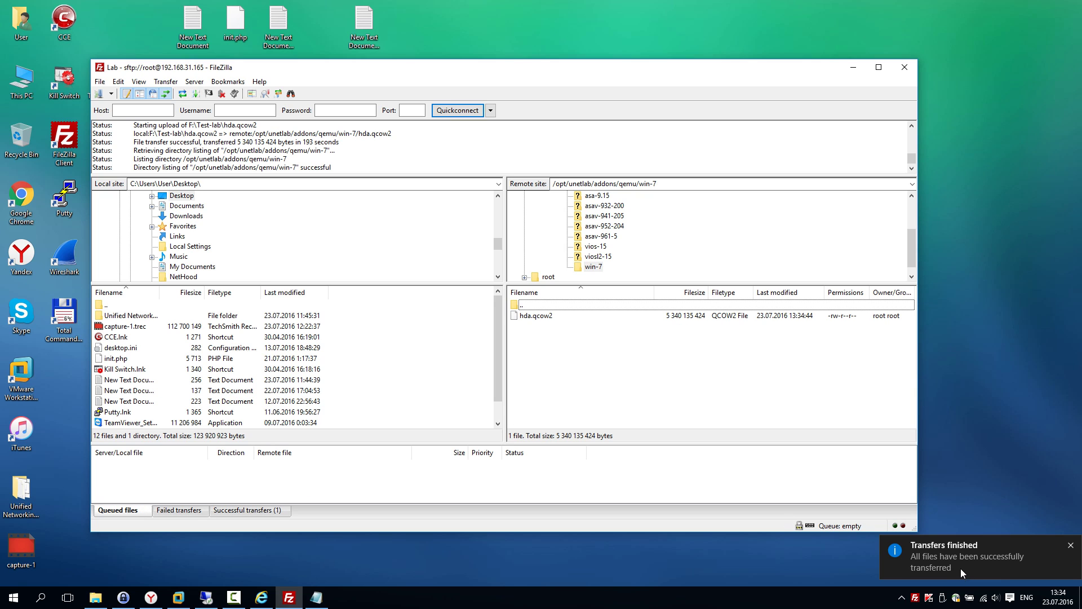
click(1071, 545)
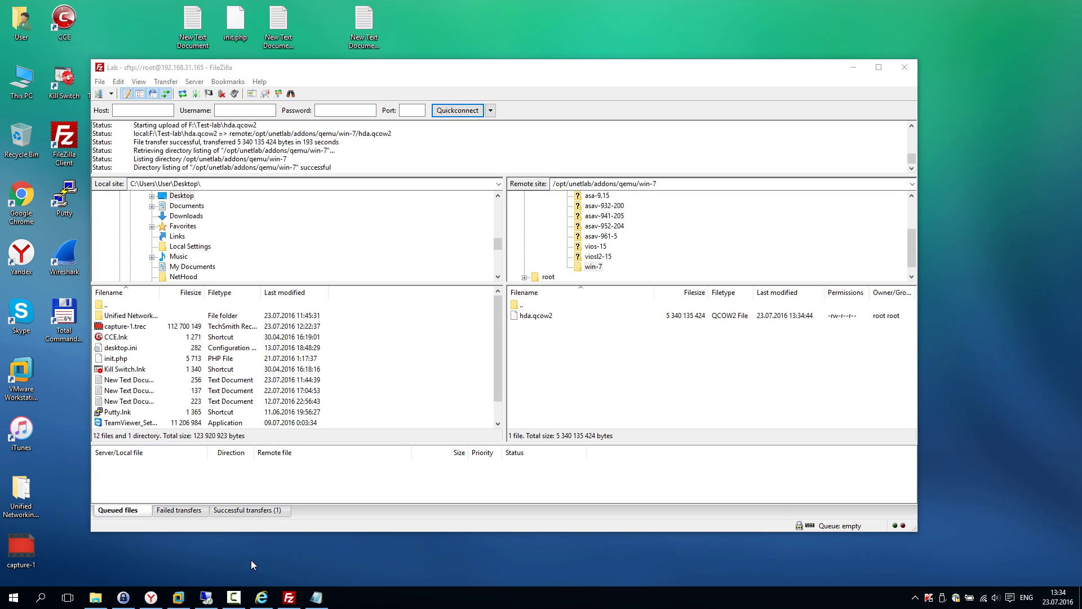
Step: Open a PuTTY SSH session to the server and log in as root
double_click(65, 194)
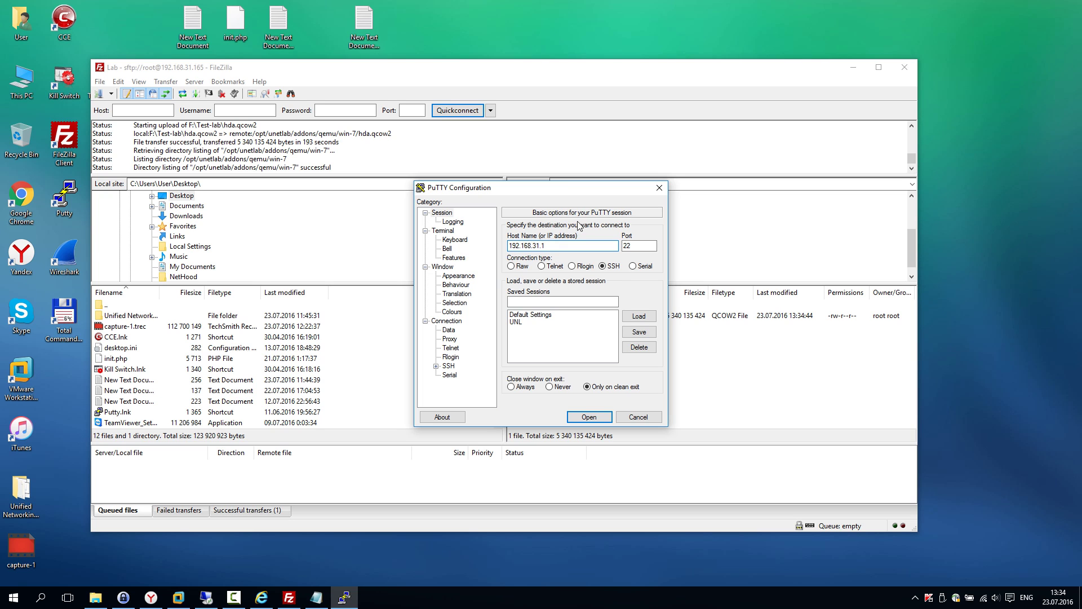
drag(570, 192, 360, 237)
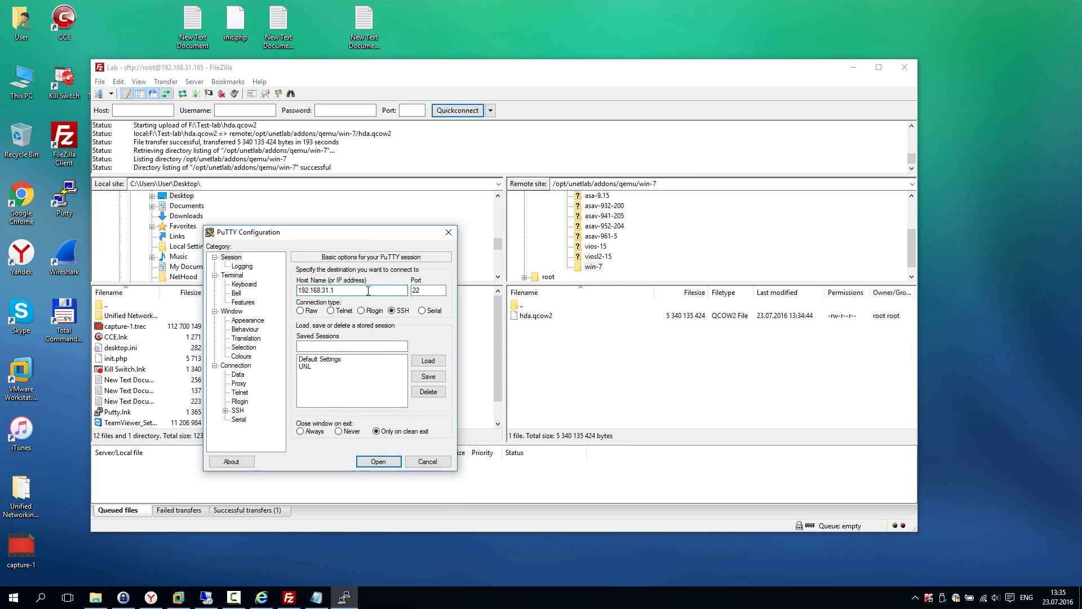
click(387, 464)
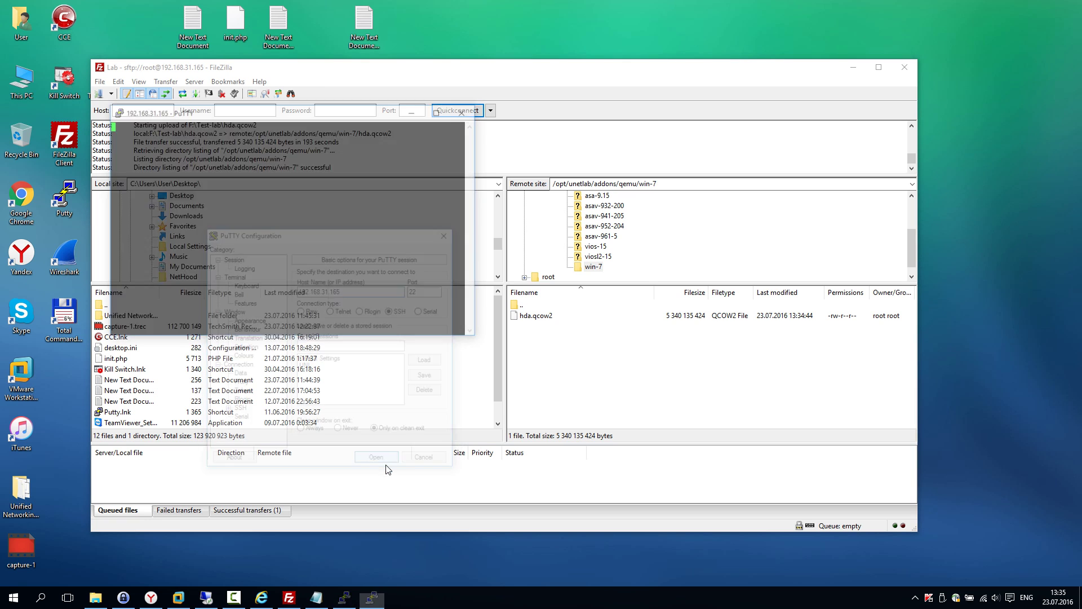
click(519, 375)
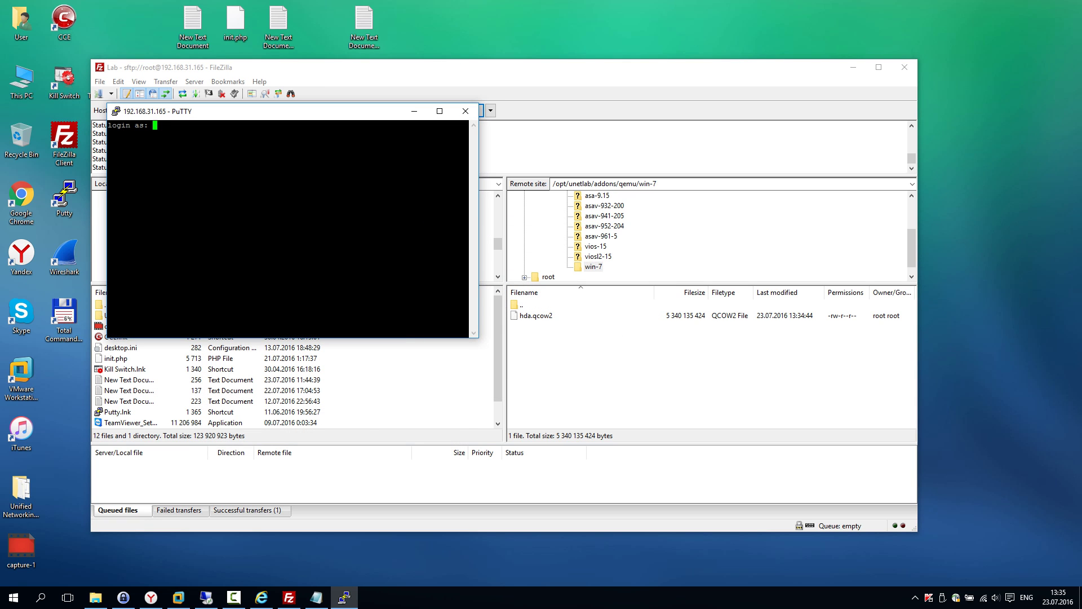
text(root)
key(Return)
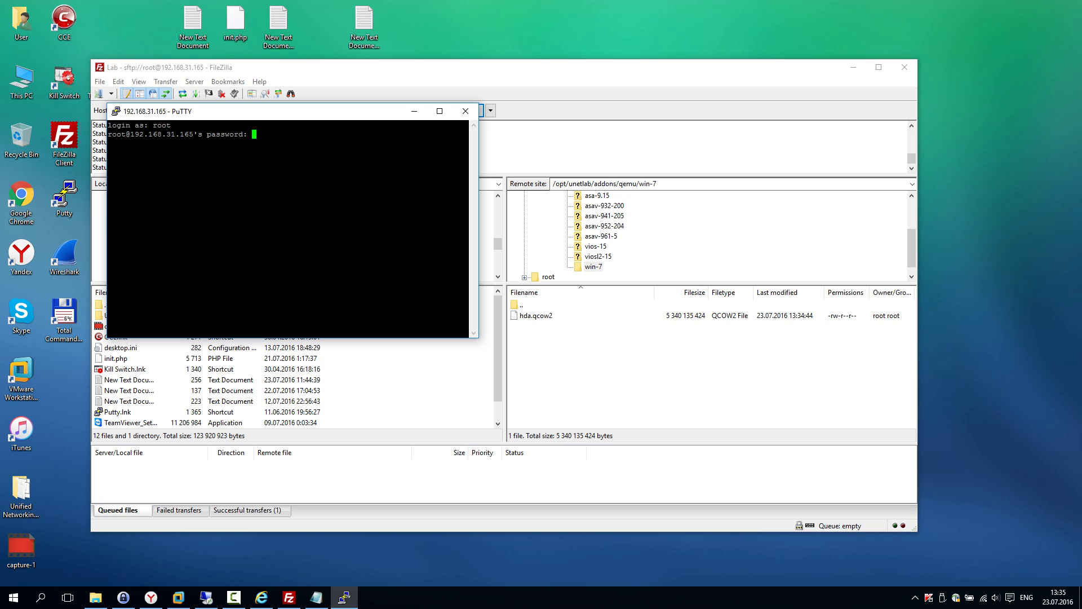
key(Return)
key(Return)
key(Return)
key(Return)
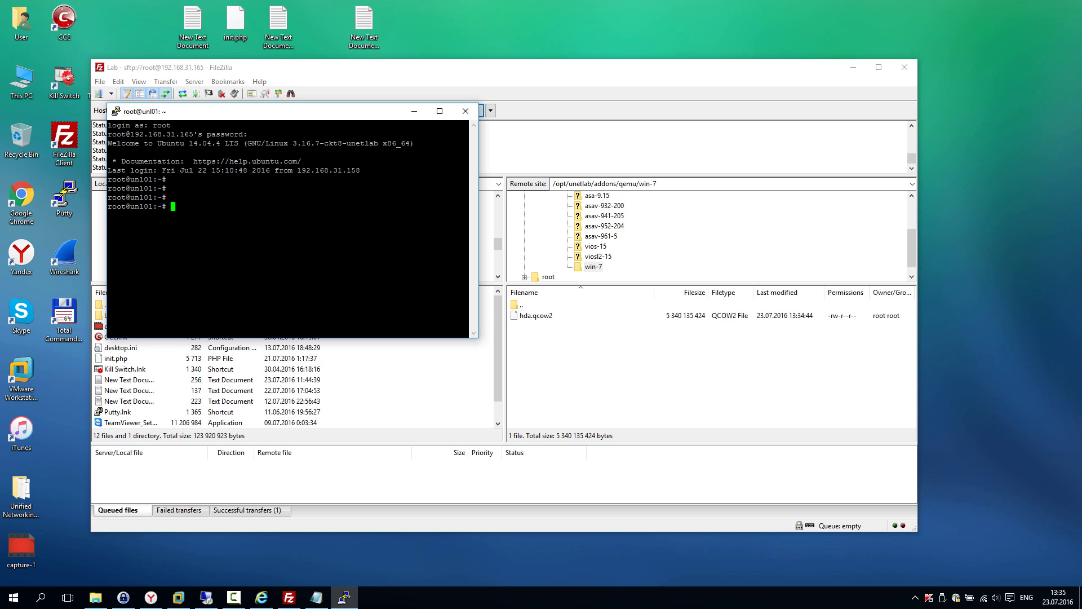
Step: Run /opt/unetlab/wrappers/unl_wrapper -a fixpermissions copied from the notes, then exit the session
click(317, 597)
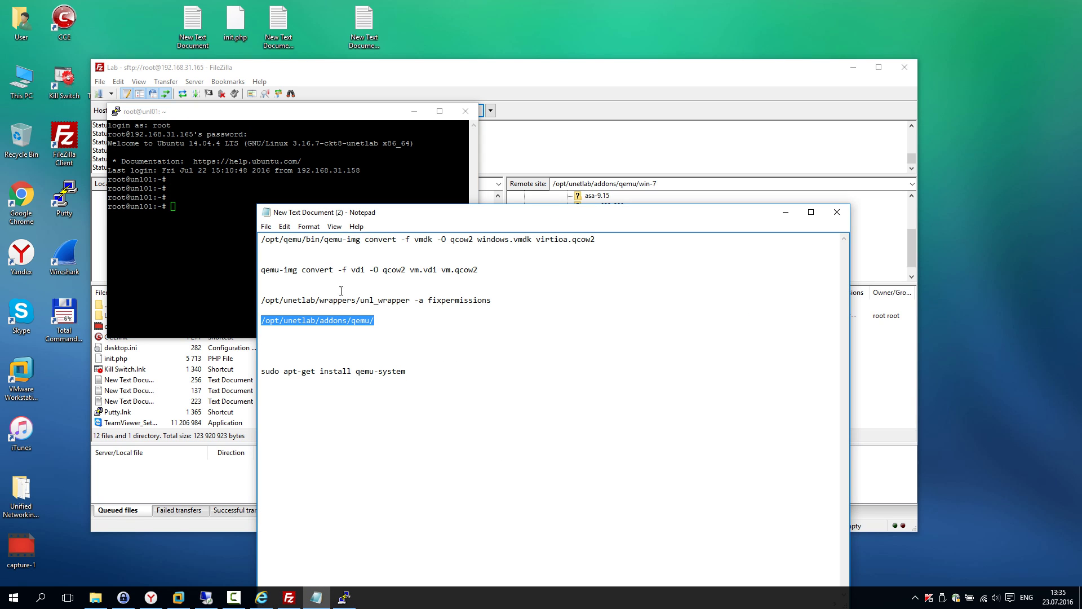
drag(495, 302, 265, 300)
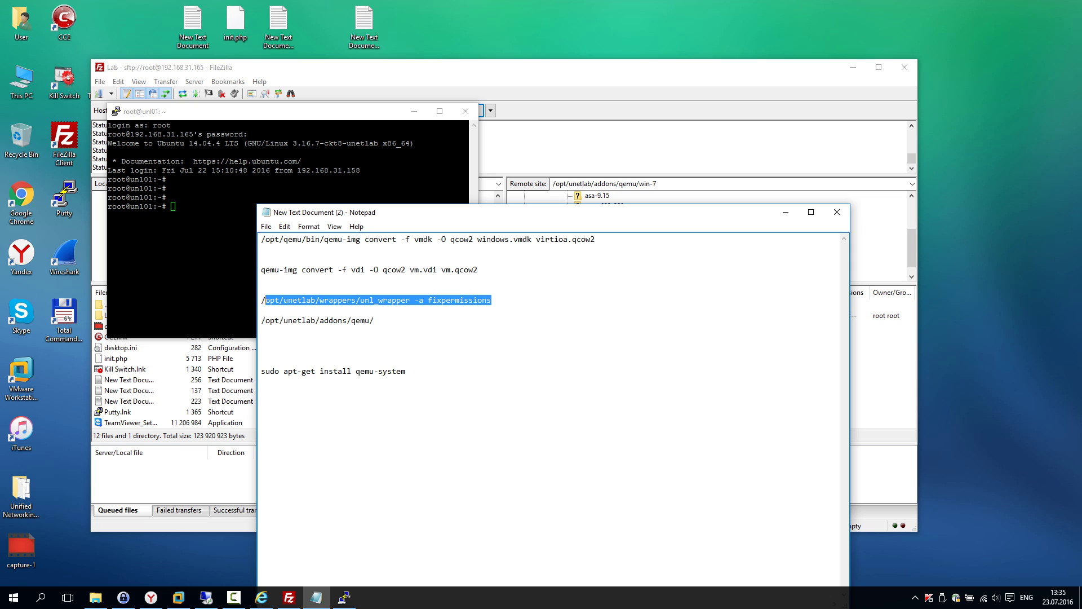
right_click(265, 301)
click(293, 331)
key(alt+Tab)
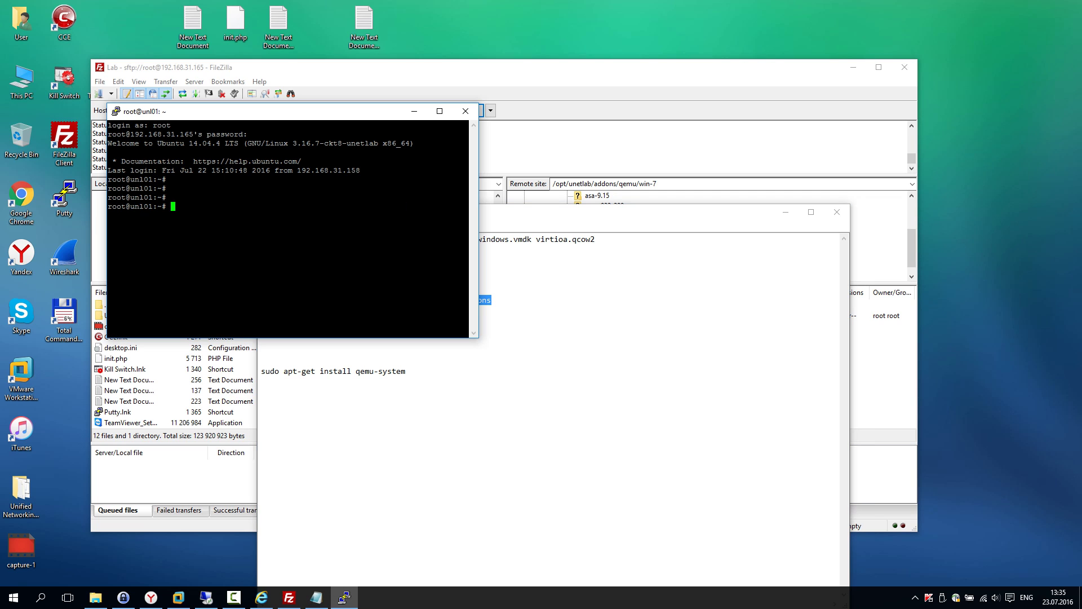
key(shift+Insert)
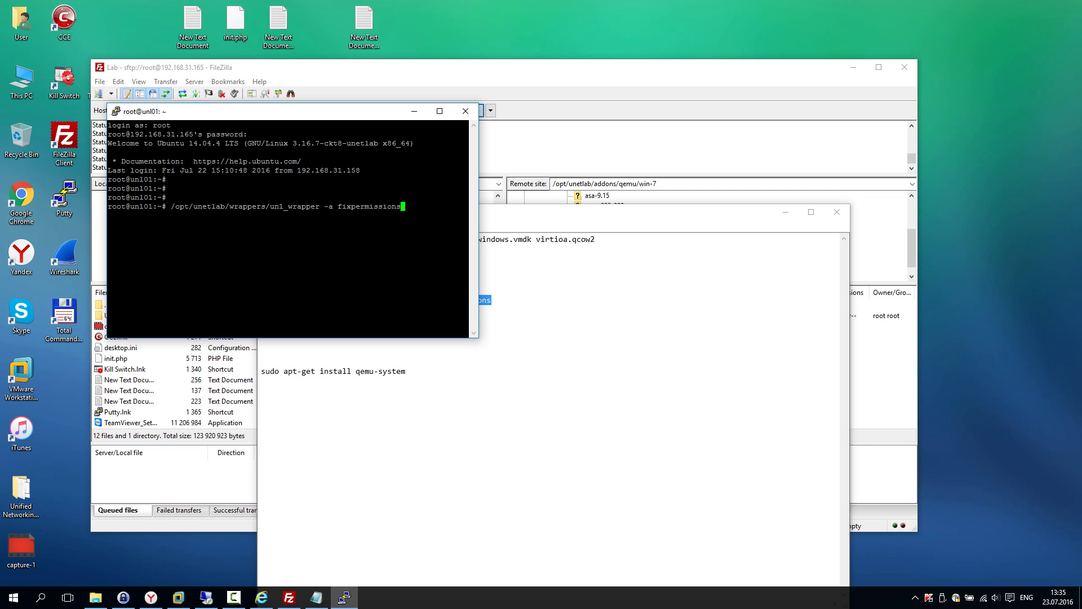
key(Return)
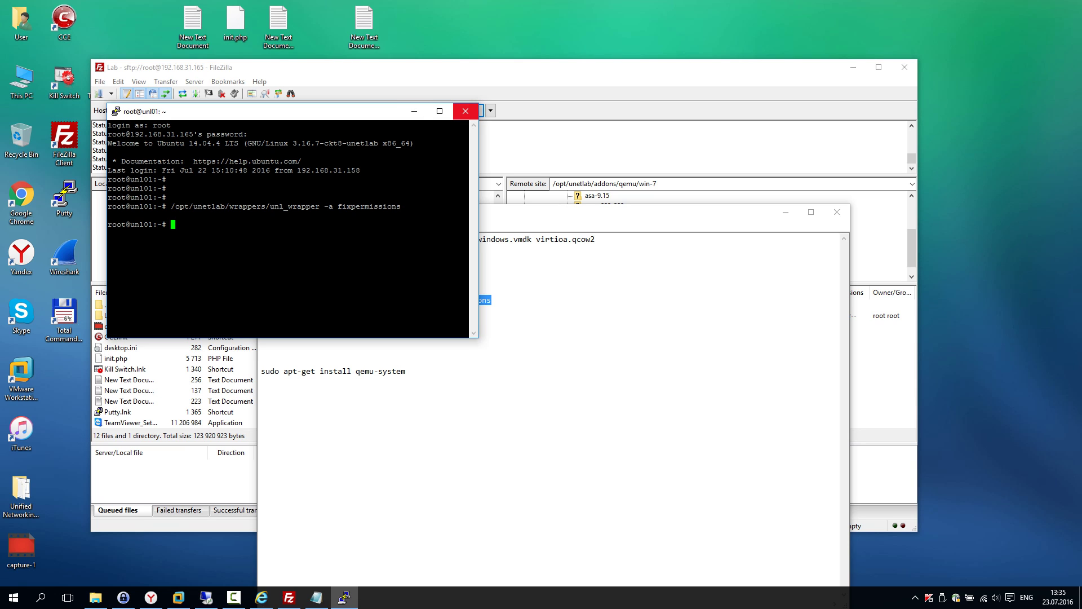
text(exit)
key(Return)
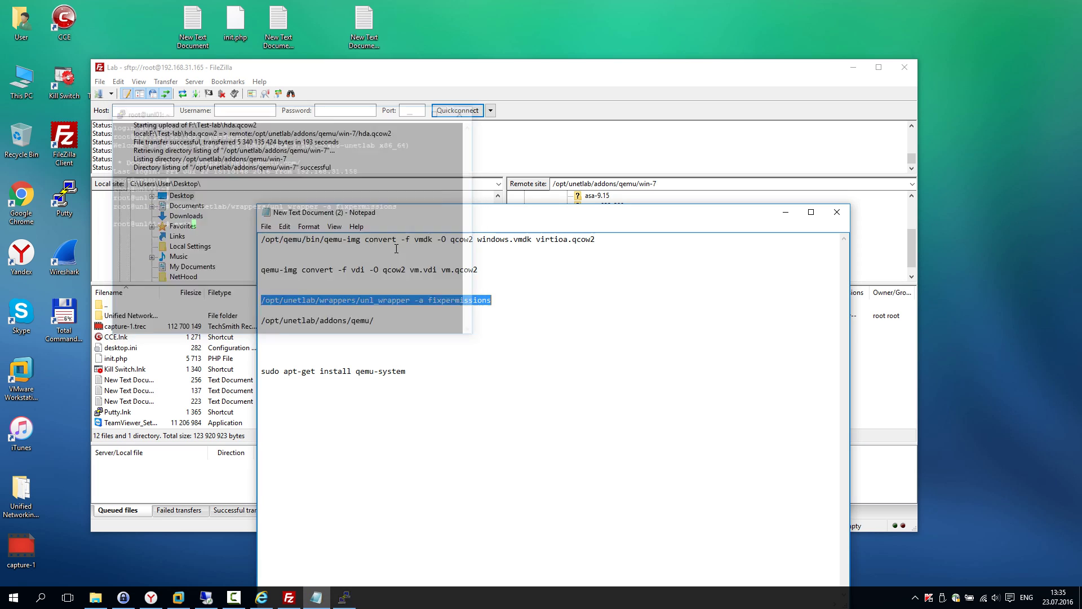
Step: Open the remote qemu/win-7 folder in FileZilla to verify hda.qcow2 is there
click(785, 212)
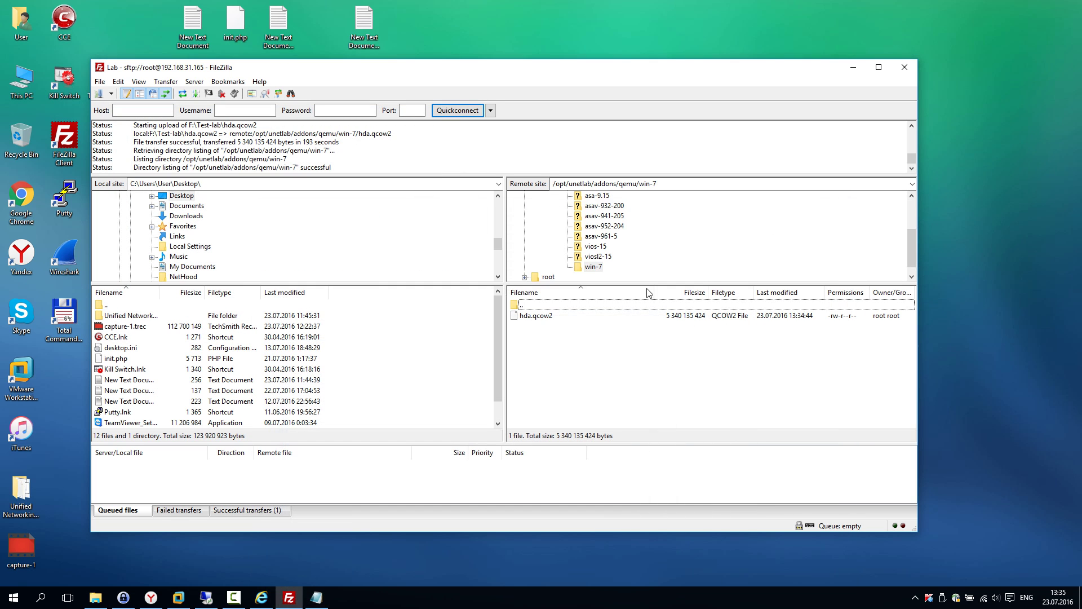
scroll(575, 239, up, 2)
click(574, 240)
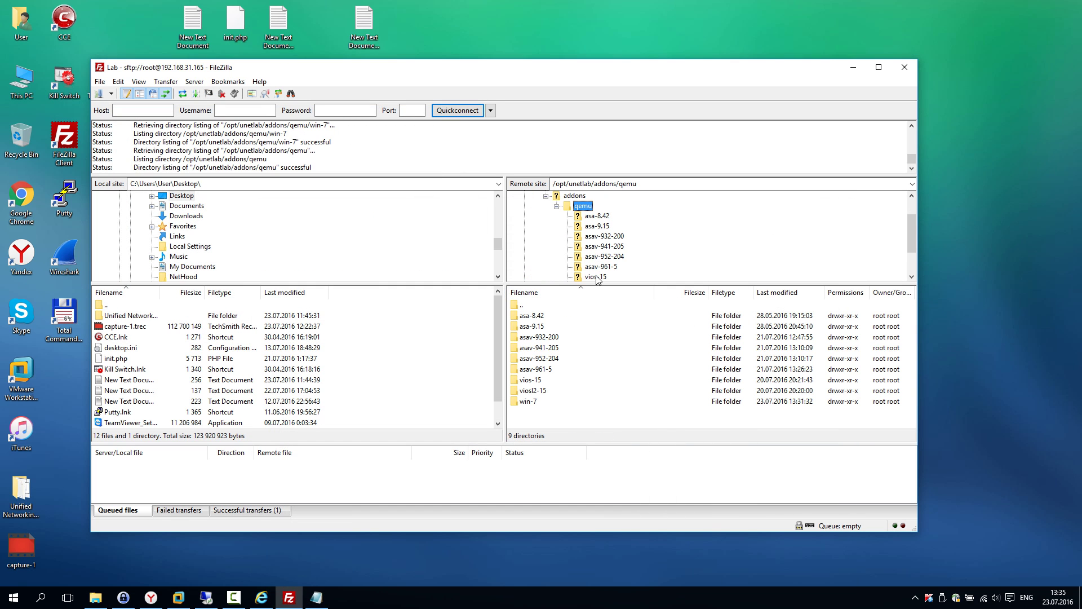
click(794, 402)
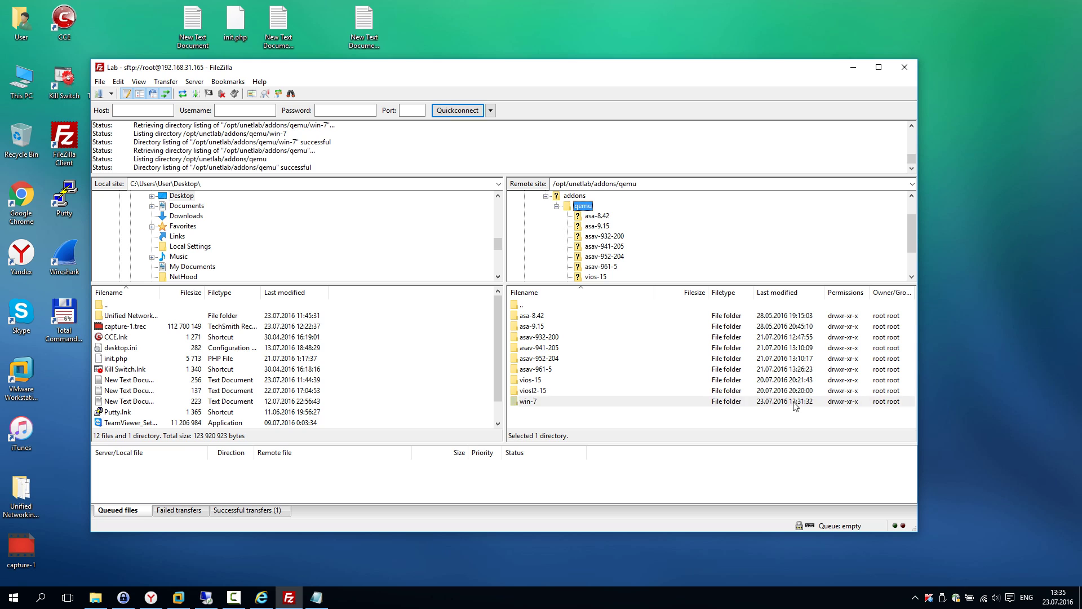
double_click(532, 402)
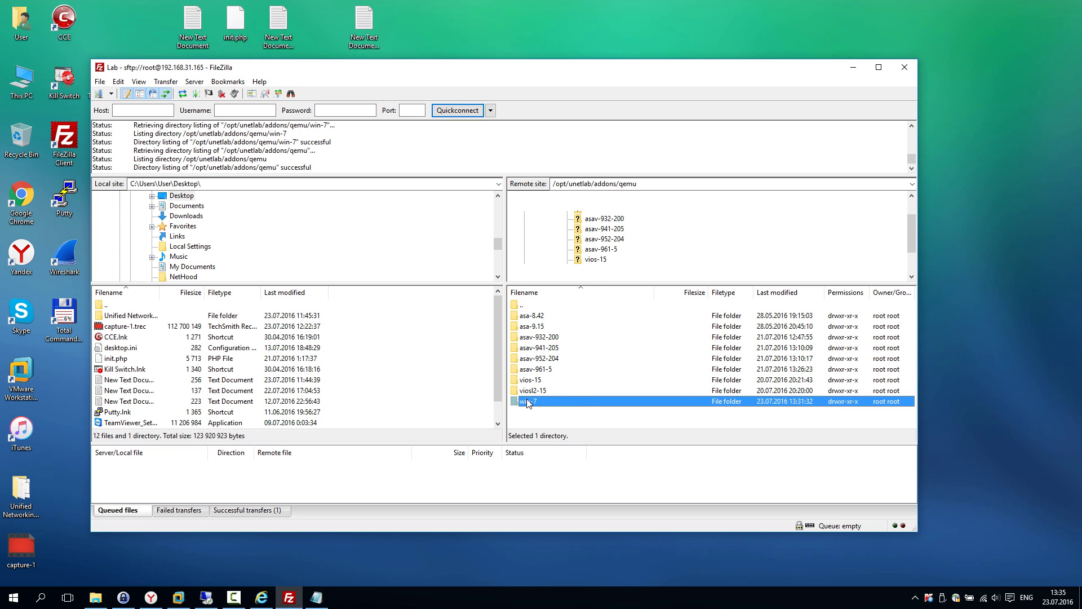
Step: Minimize FileZilla and VMware Workstation to clear the desktop
right_click(834, 73)
click(859, 44)
click(853, 67)
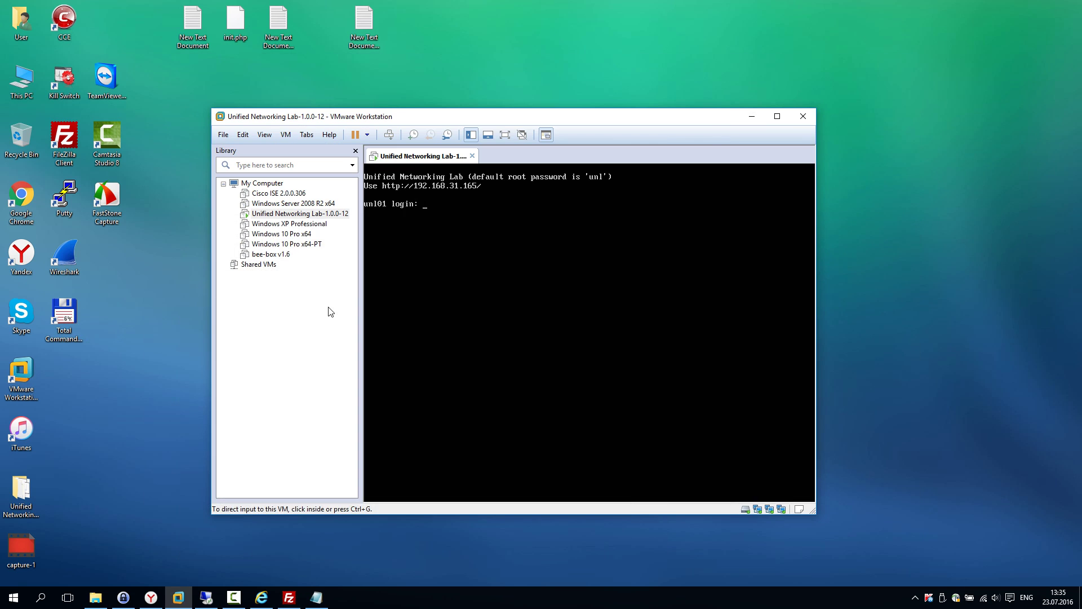
click(753, 116)
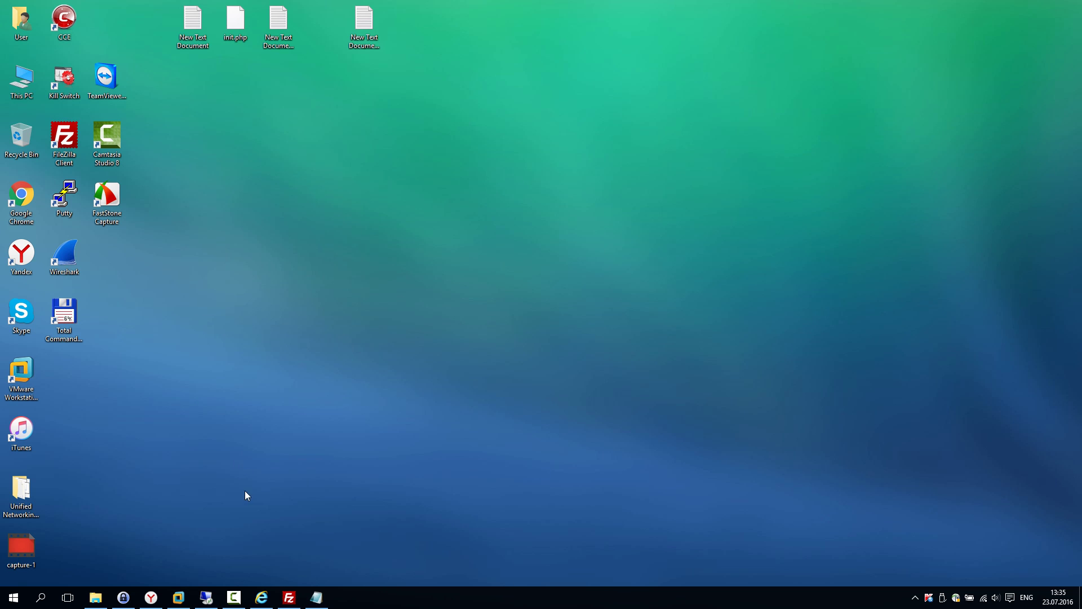
Step: On the remote Windows 10 machine, load the UNetLab web interface at 192.168.31.165 in a new Chrome tab
click(206, 598)
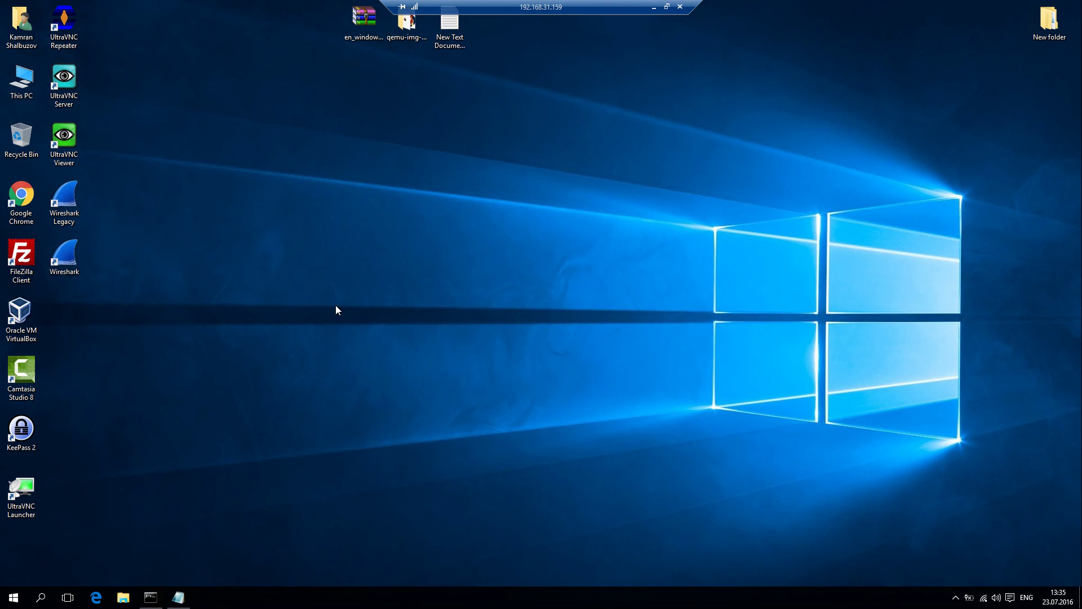
double_click(21, 197)
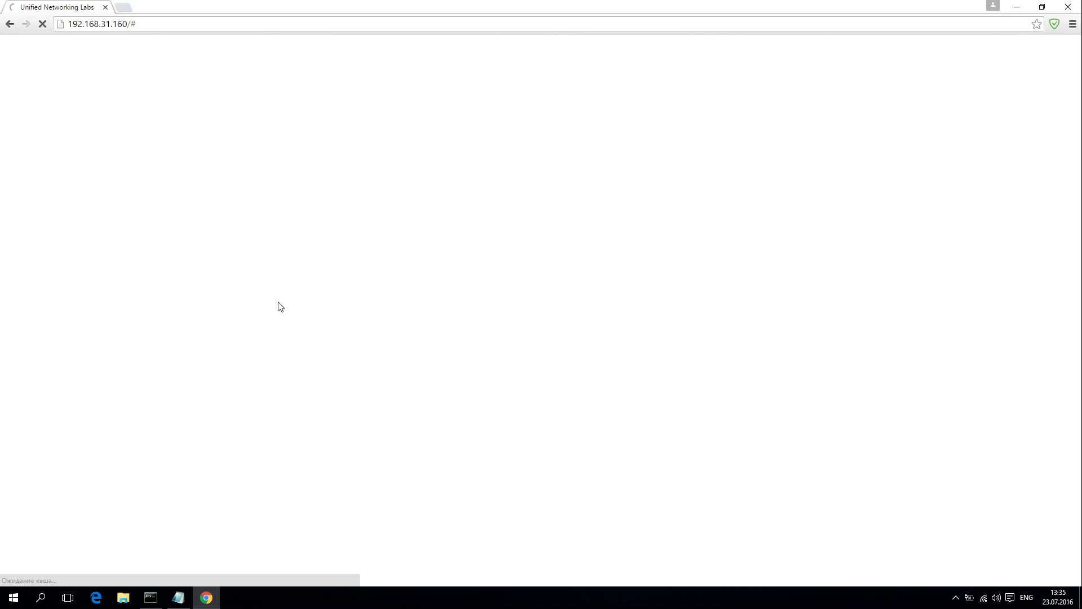
click(129, 9)
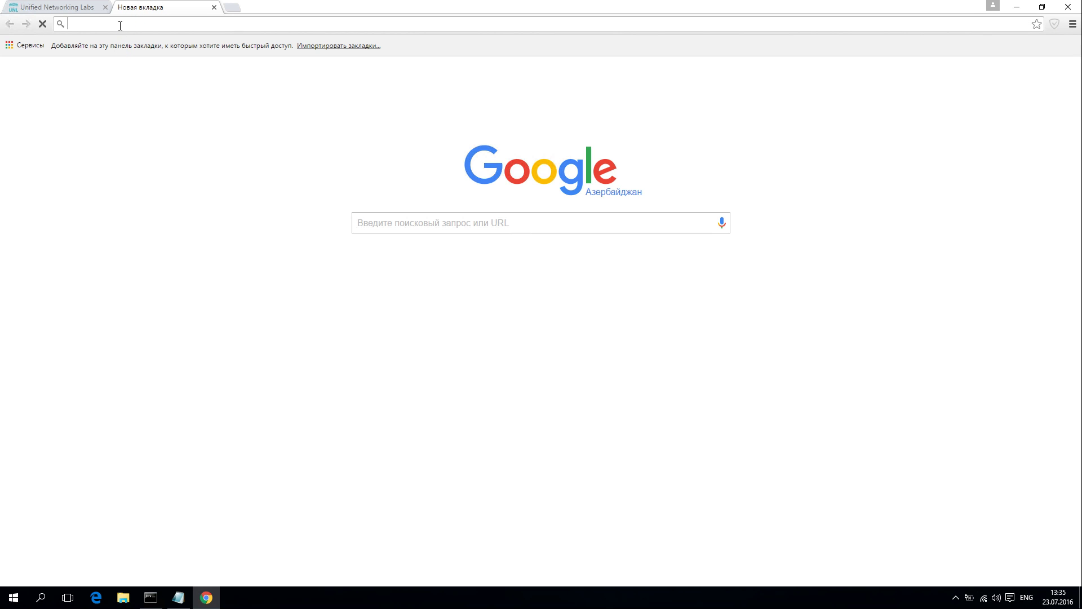
text(192.168.31)
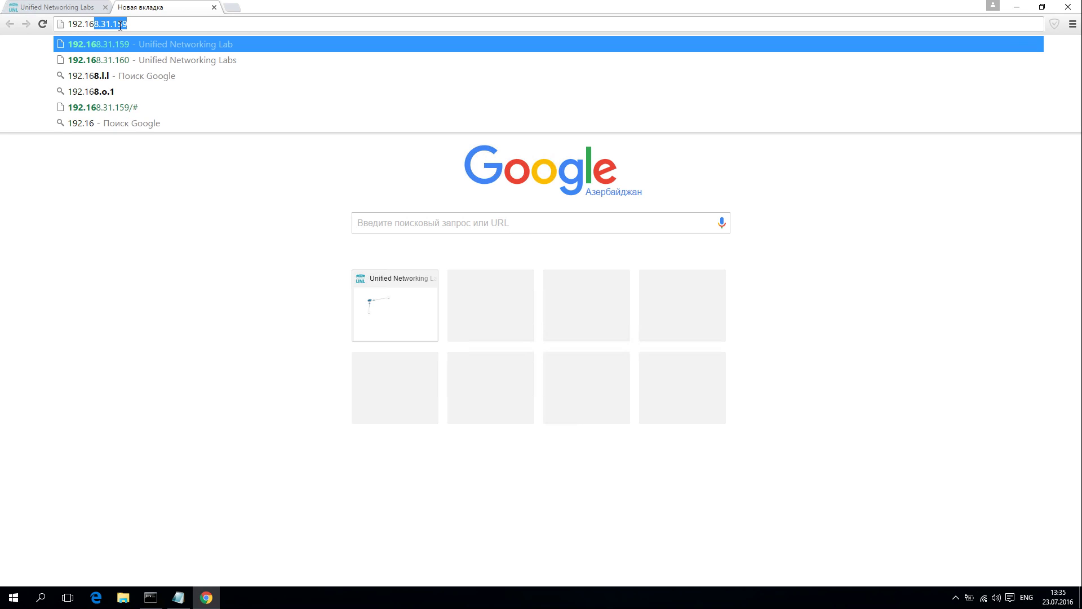
text(.65)
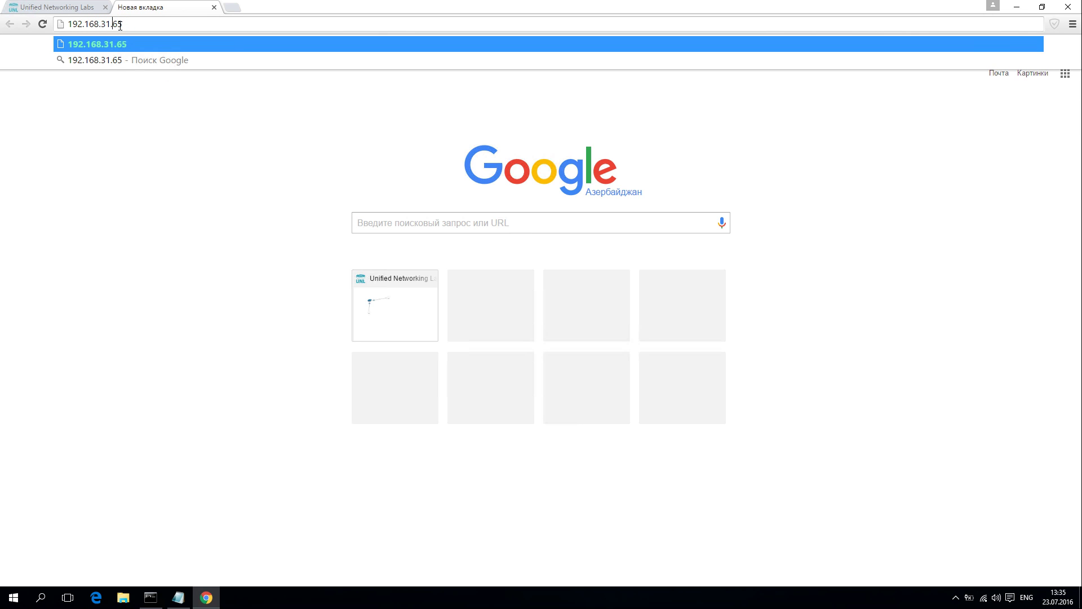
text(1)
key(Return)
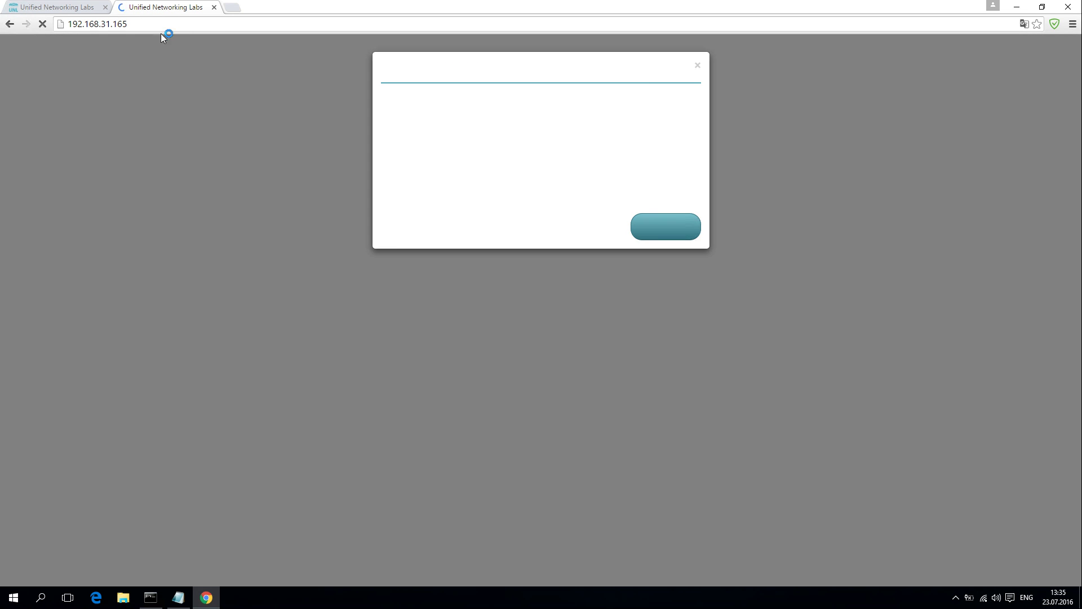
Step: Accept the privacy notice, log in as admin with the account password, and decline saving it
click(671, 242)
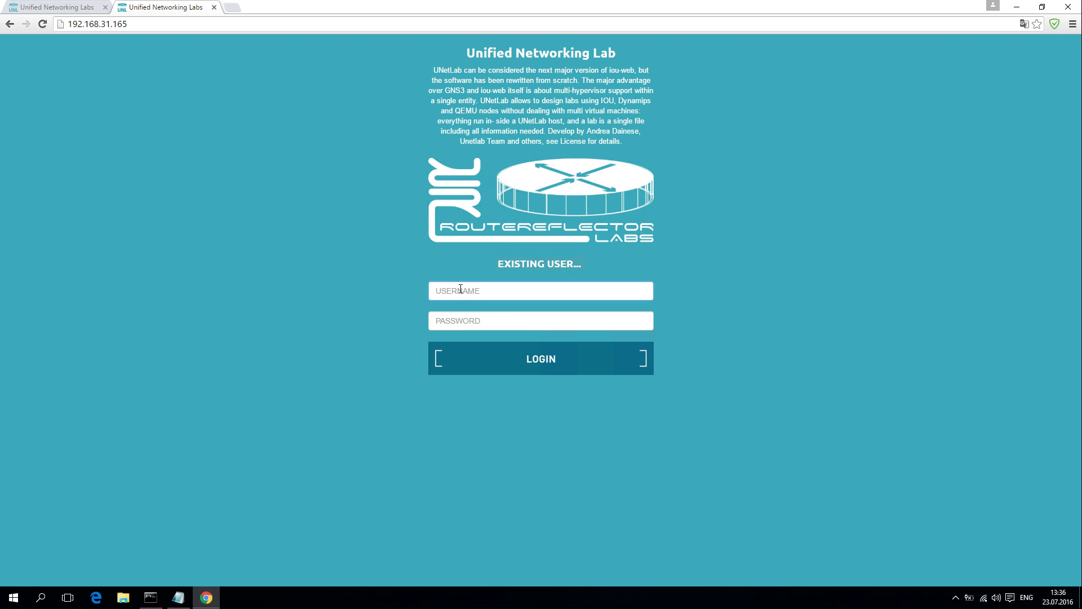
text(admin)
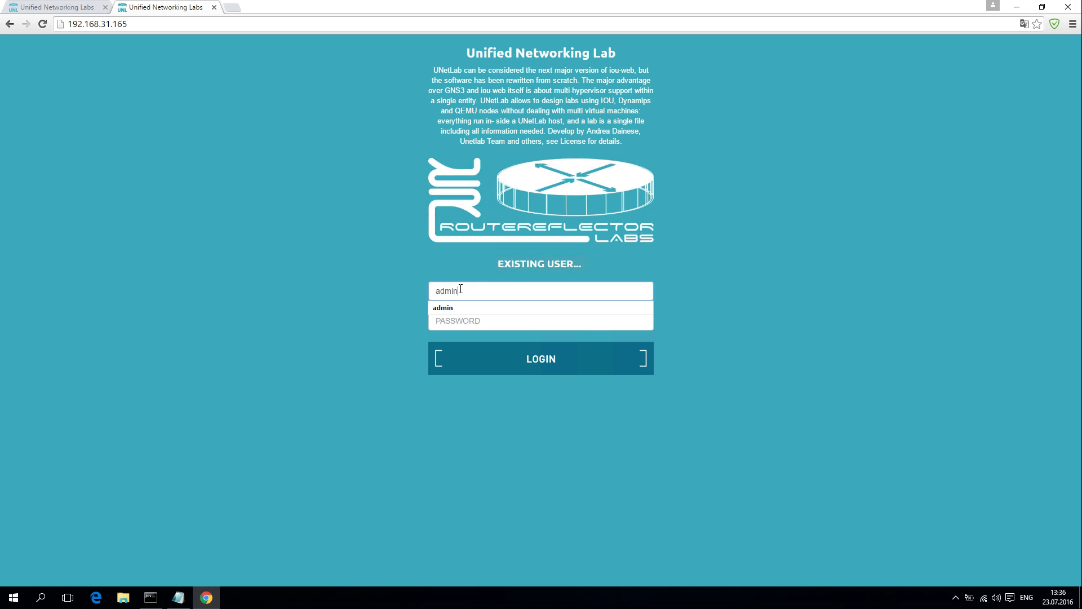
key(Tab)
text(u)
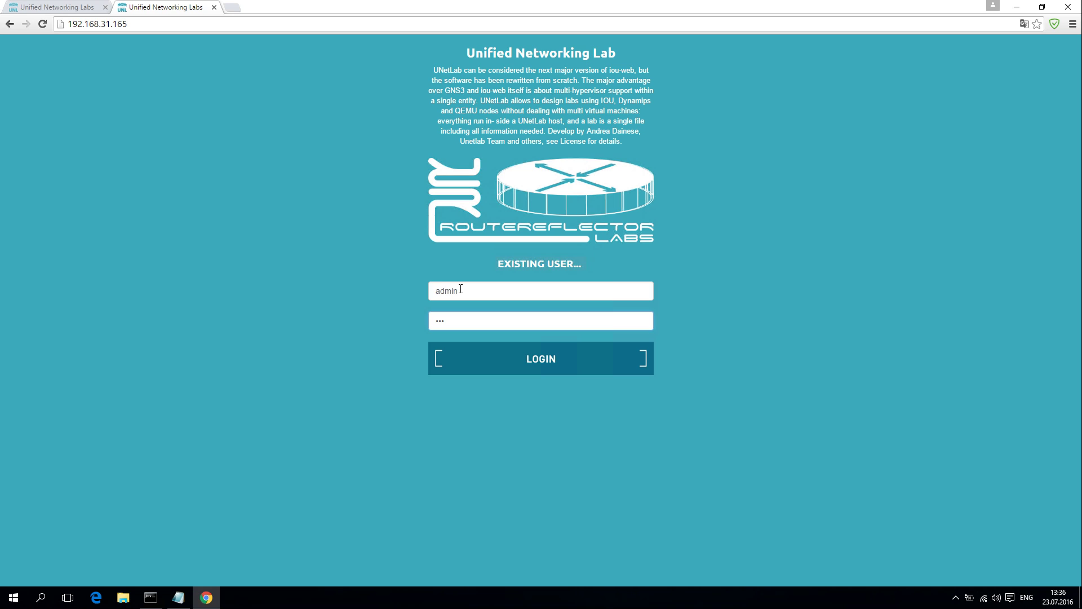
text(nl)
click(543, 357)
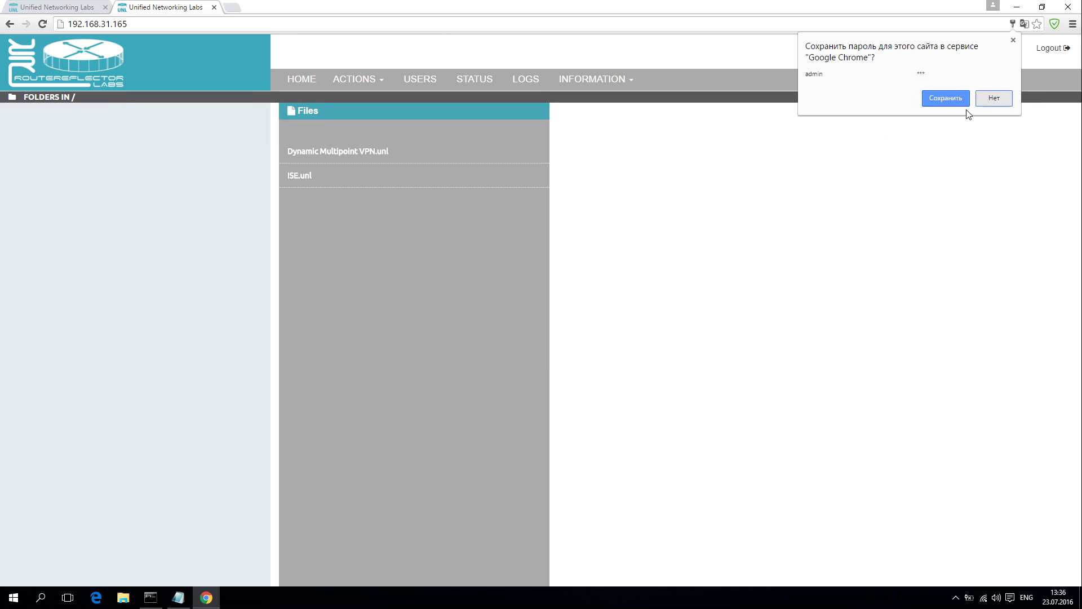
click(993, 97)
Step: Select the ISE.unl lab, then choose Add a new lab from the Actions menu
click(311, 178)
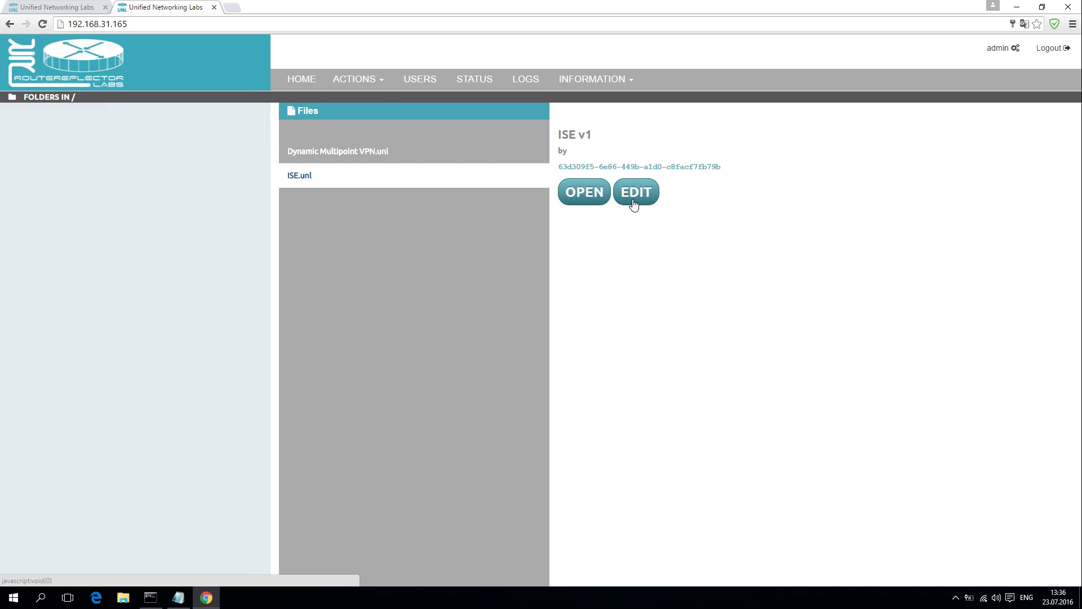
click(367, 79)
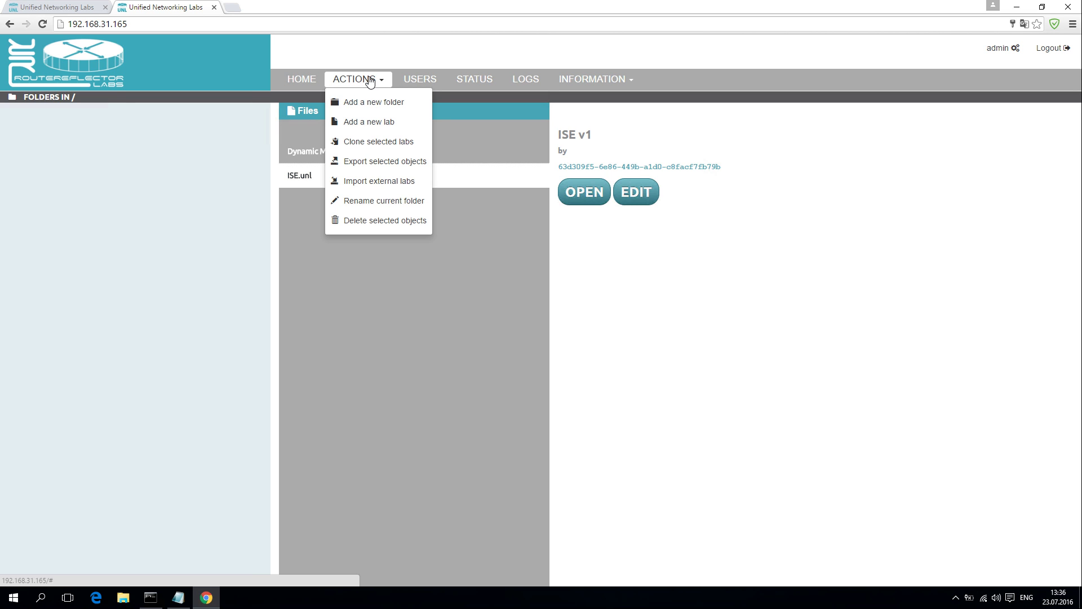
click(363, 122)
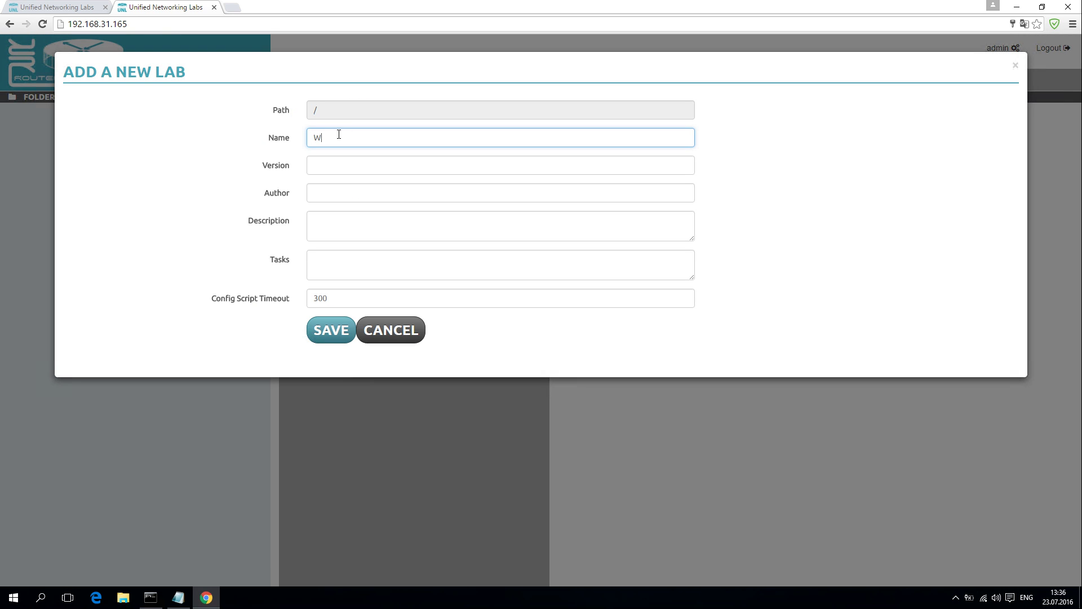